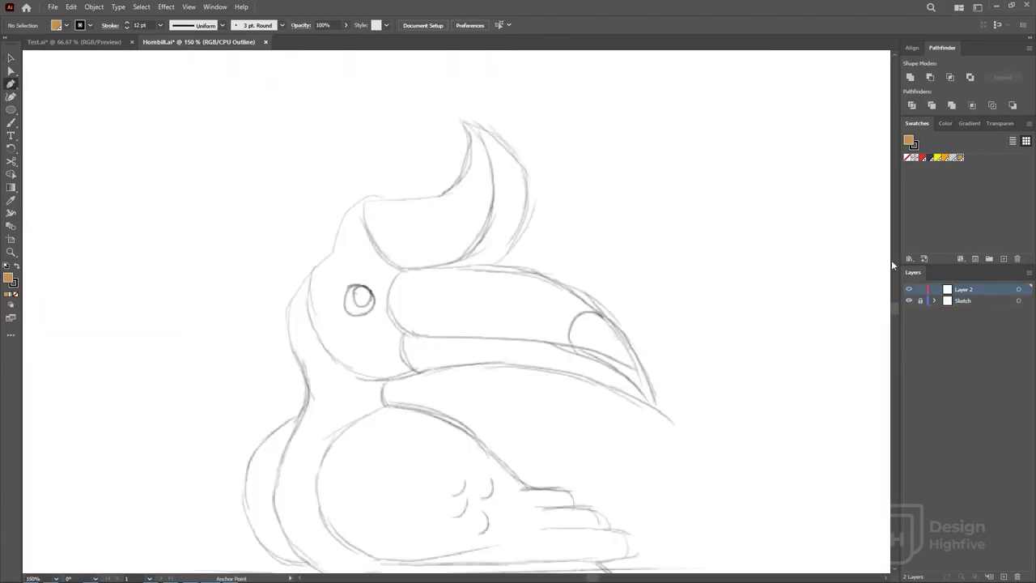
Trace the outline around the top of the head, casque tip, beak and throat with the Pen tool
{"action": "left_click", "coordinate": [366, 200]}
{"action": "left_click", "coordinate": [437, 199]}
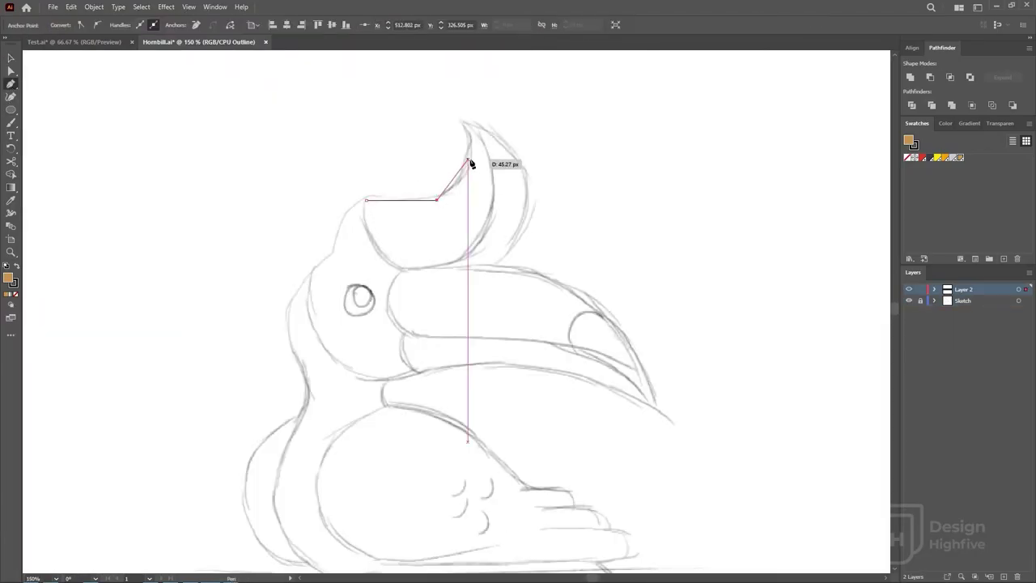
{"action": "left_click", "coordinate": [462, 121]}
{"action": "left_click", "coordinate": [496, 269]}
{"action": "left_click_drag", "start_coordinate": [613, 338], "coordinate": [642, 479]}
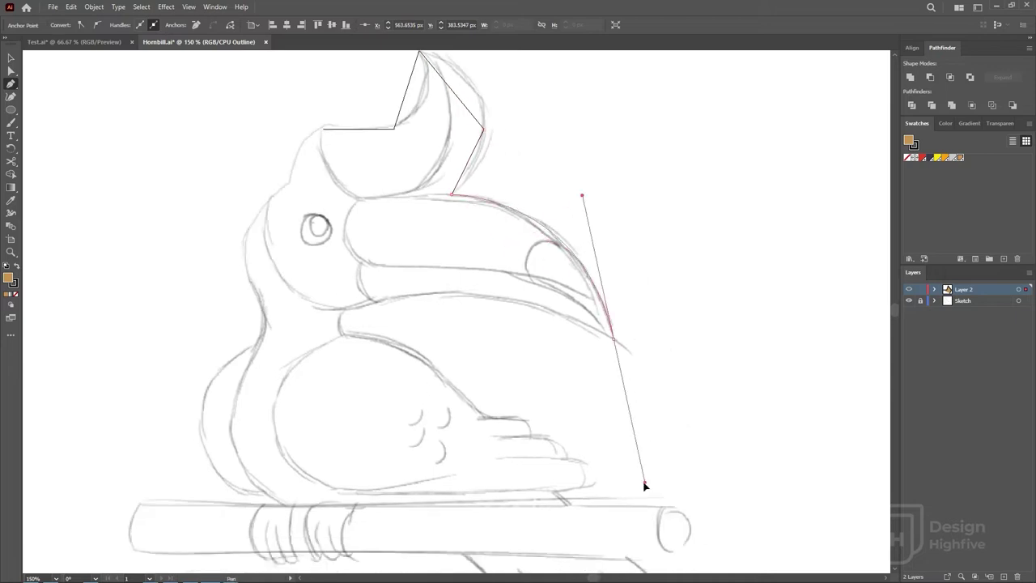
{"action": "left_click_drag", "start_coordinate": [377, 303], "coordinate": [346, 315]}
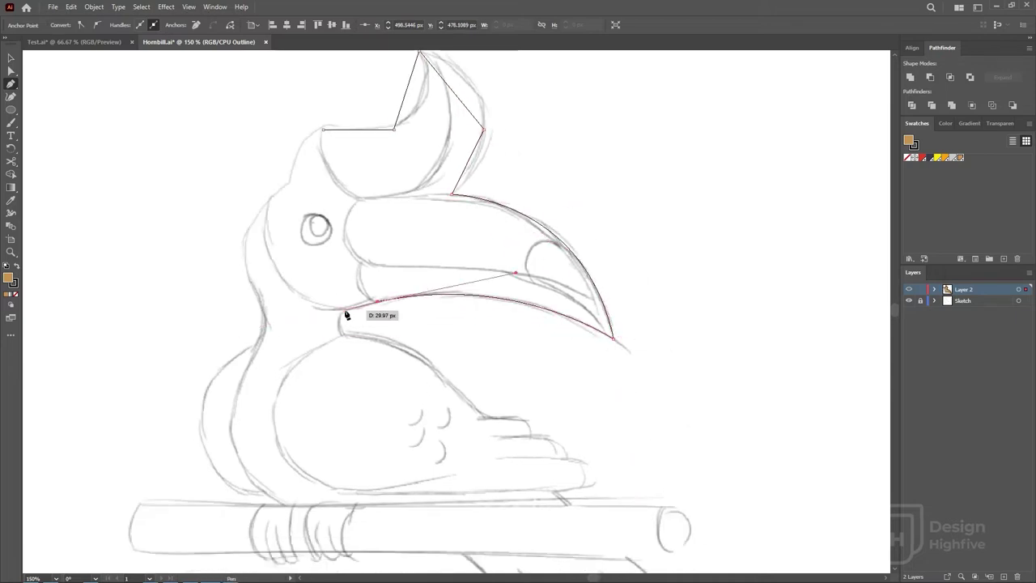
{"action": "scroll", "coordinate": [380, 341], "scroll_direction": "down", "scroll_amount": 1}
{"action": "left_click", "coordinate": [420, 333]}
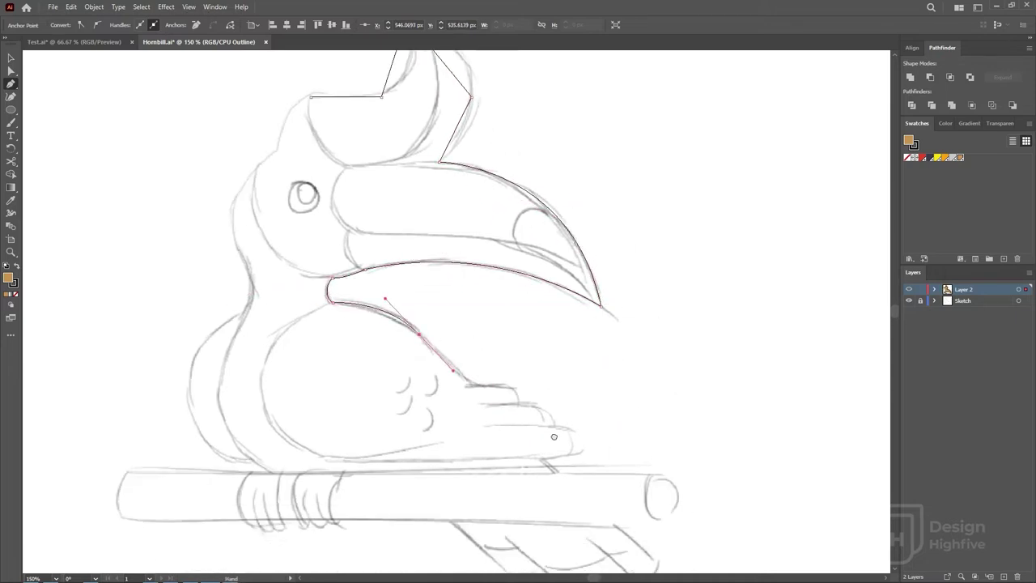
Continue the outline along the stepped wing, tail and back, then close it at the start point
{"action": "left_click_drag", "start_coordinate": [554, 437], "coordinate": [481, 324]}
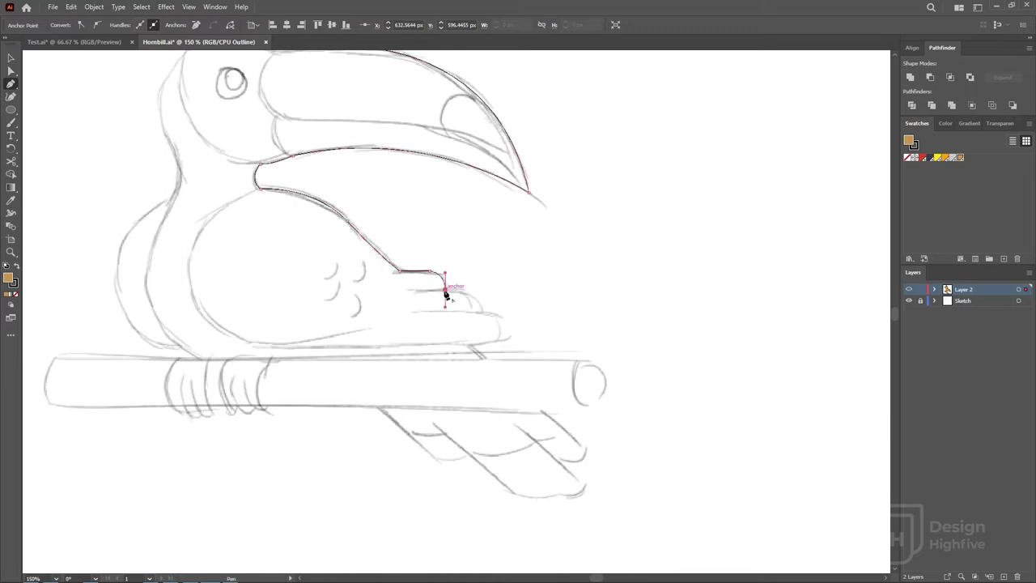
{"action": "left_click_drag", "start_coordinate": [459, 289], "coordinate": [482, 316]}
{"action": "left_click", "coordinate": [468, 340]}
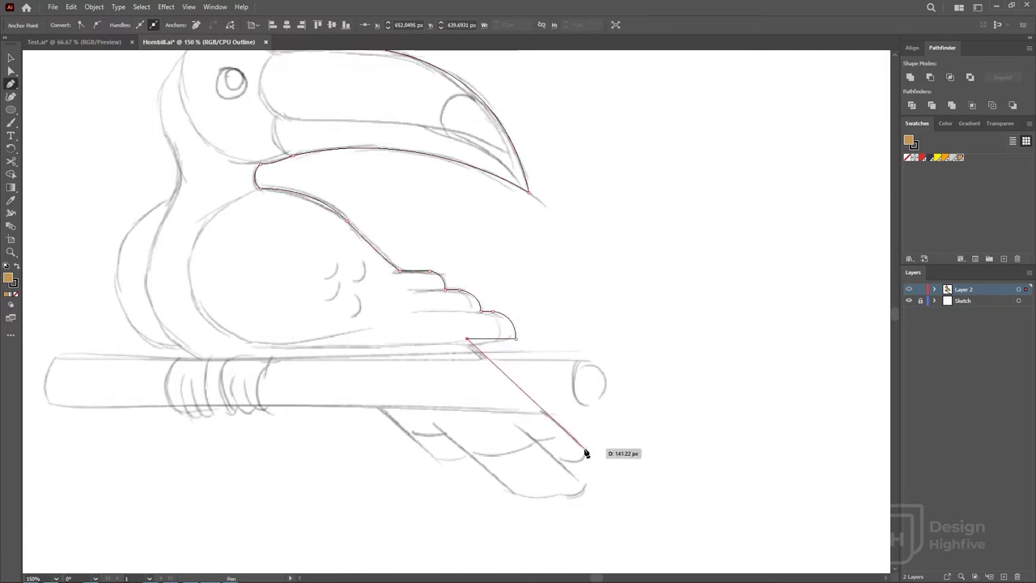
{"action": "left_click_drag", "start_coordinate": [584, 449], "coordinate": [555, 461]}
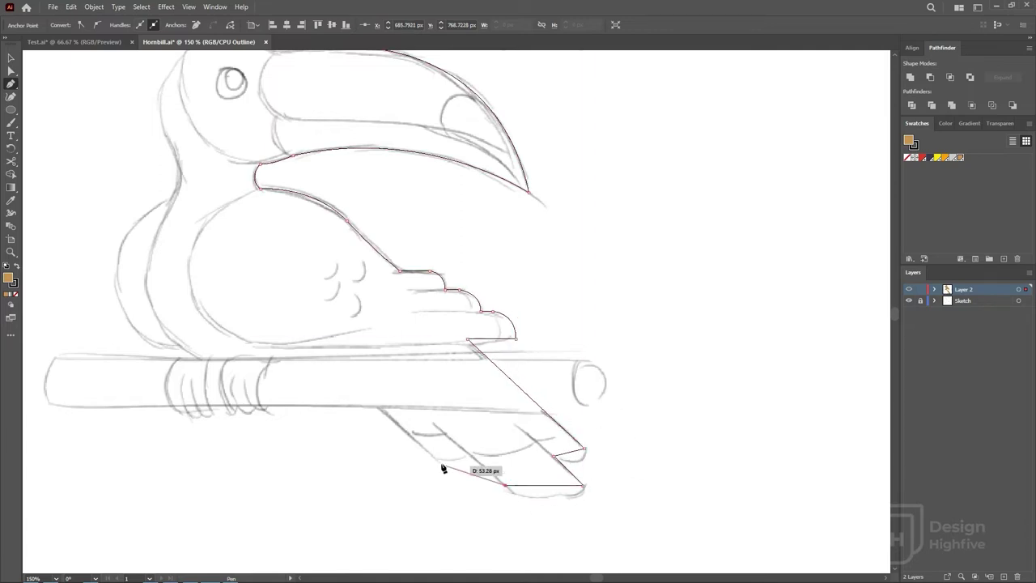
{"action": "left_click", "coordinate": [375, 408]}
{"action": "scroll", "coordinate": [436, 418], "scroll_direction": "left", "scroll_amount": 3}
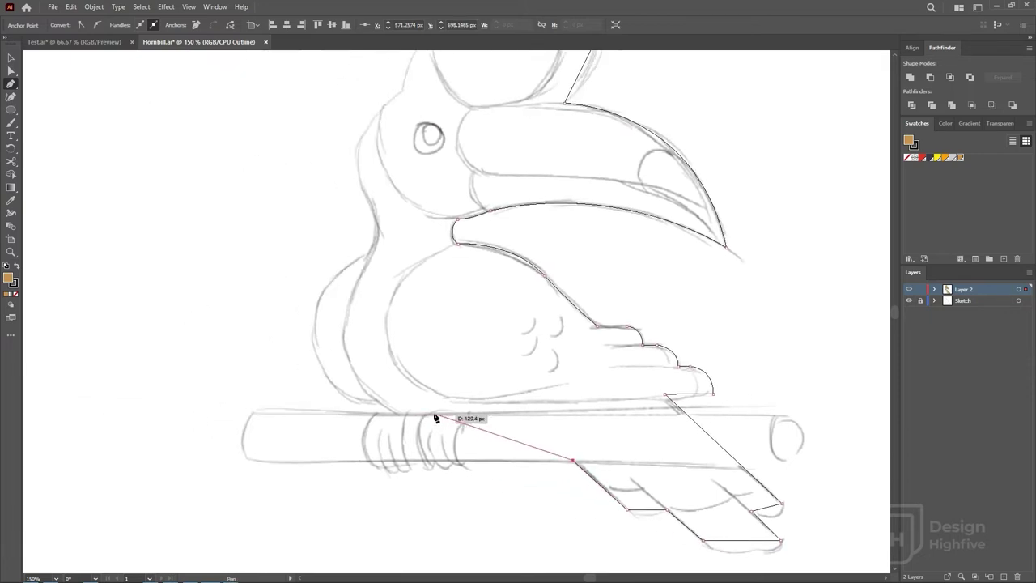
{"action": "scroll", "coordinate": [419, 378], "scroll_direction": "left", "scroll_amount": 3}
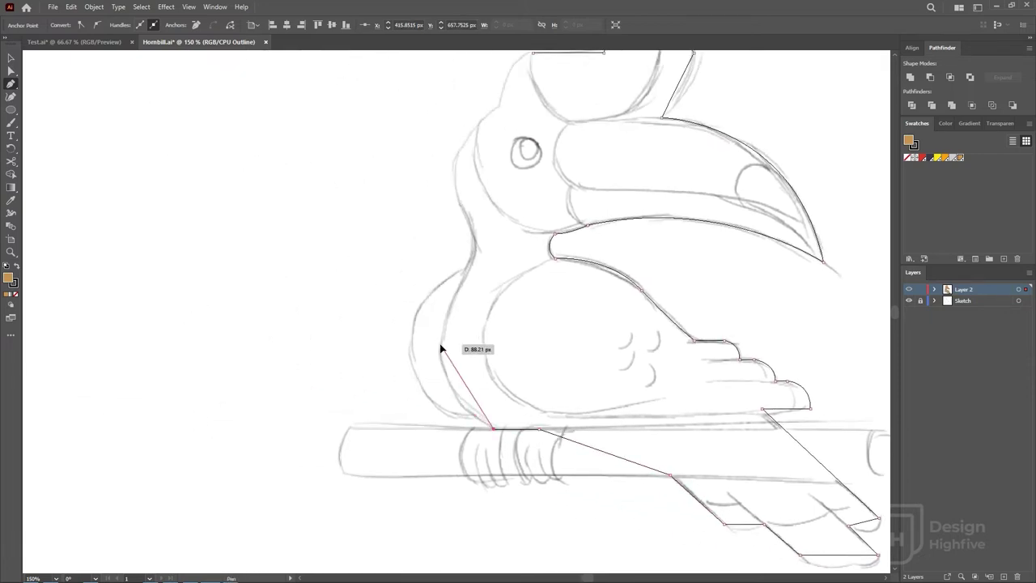
{"action": "left_click_drag", "start_coordinate": [440, 348], "coordinate": [439, 280]}
{"action": "scroll", "coordinate": [439, 284], "scroll_direction": "up", "scroll_amount": 3}
{"action": "scroll", "coordinate": [433, 239], "scroll_direction": "up", "scroll_amount": 3}
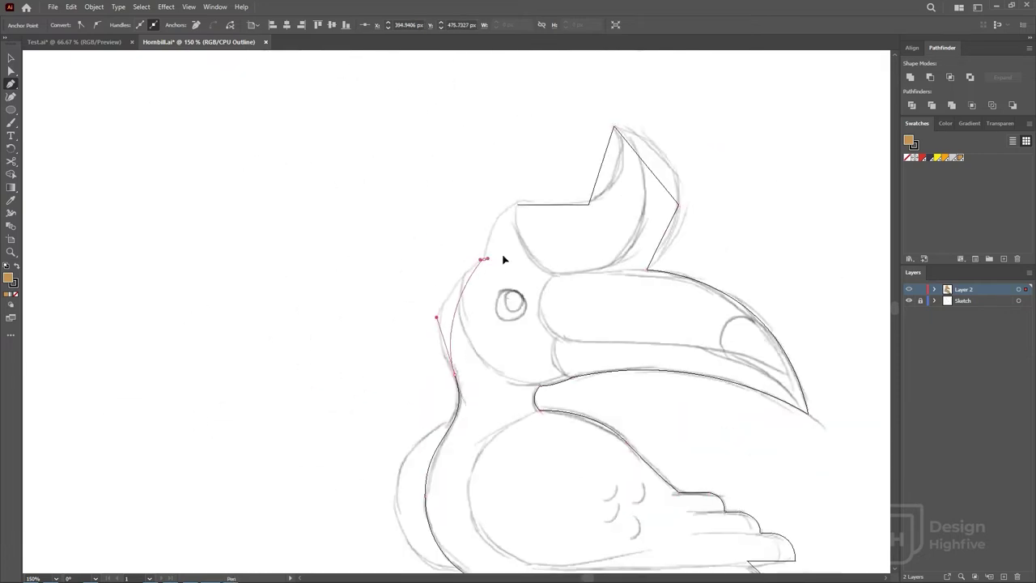
{"action": "key", "text": "ctrl+z"}
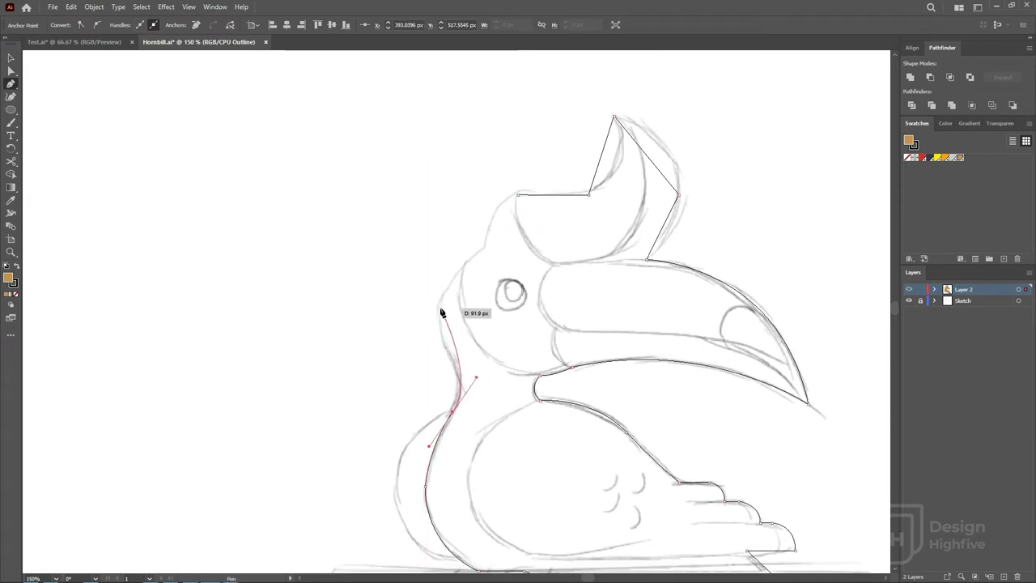
{"action": "left_click", "coordinate": [519, 195]}
Round the curve at the top of the head and smooth the casque's back edge
{"action": "key", "text": "a"}
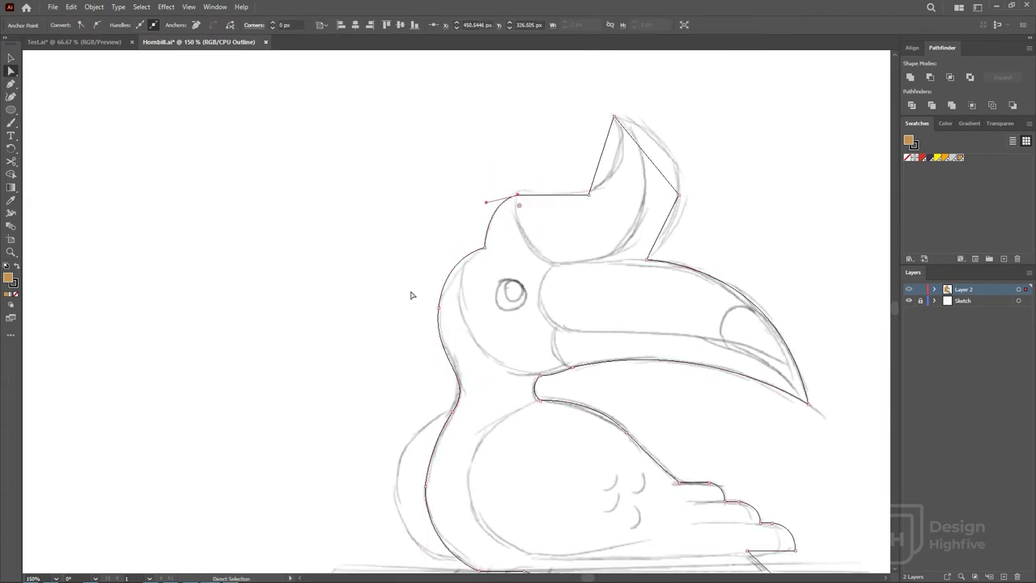
{"action": "left_click", "coordinate": [547, 232]}
{"action": "left_click_drag", "start_coordinate": [589, 194], "coordinate": [596, 187]}
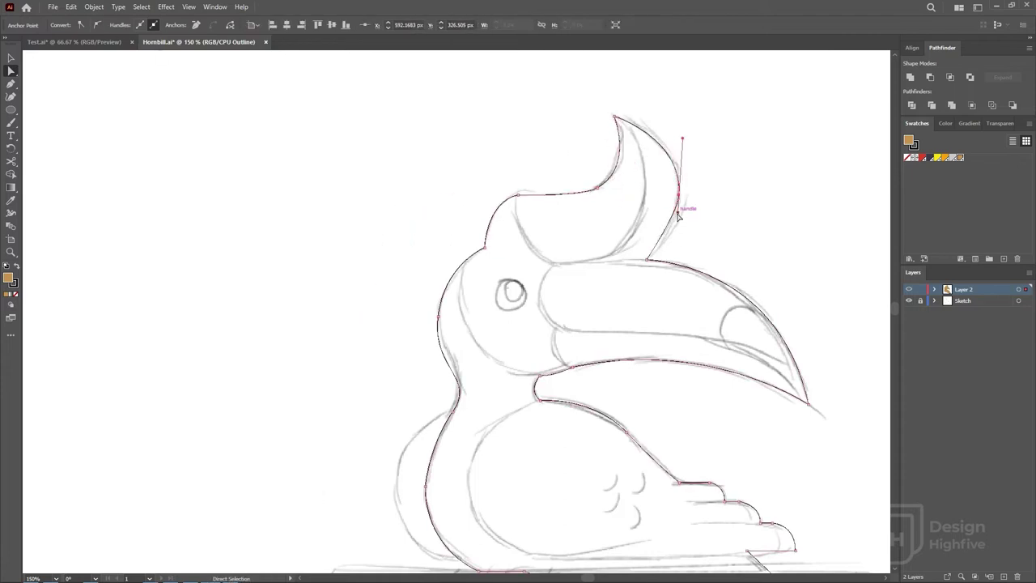
{"action": "left_click_drag", "start_coordinate": [633, 170], "coordinate": [683, 207]}
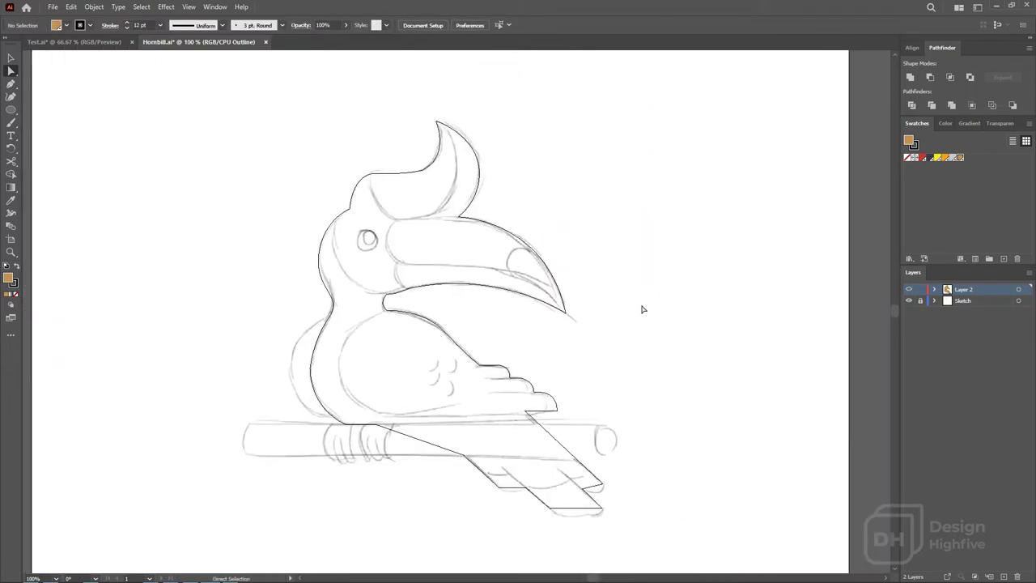
Trace the rear wing as a closed shape curving down to the perch
{"action": "left_click", "coordinate": [377, 83]}
{"action": "left_click_drag", "start_coordinate": [216, 324], "coordinate": [230, 510]}
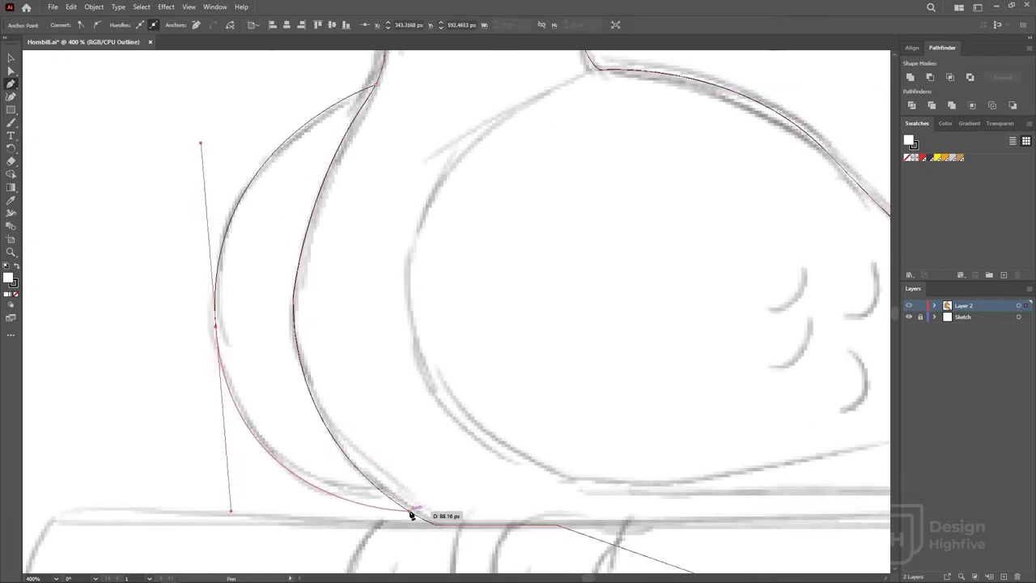
{"action": "left_click", "coordinate": [388, 494]}
Draw the perch as a long rectangle and straighten its bottom edge
{"action": "left_click", "coordinate": [376, 84]}
{"action": "key", "text": "ctrl+minus"}
{"action": "left_click", "coordinate": [87, 326]}
{"action": "left_click", "coordinate": [802, 328]}
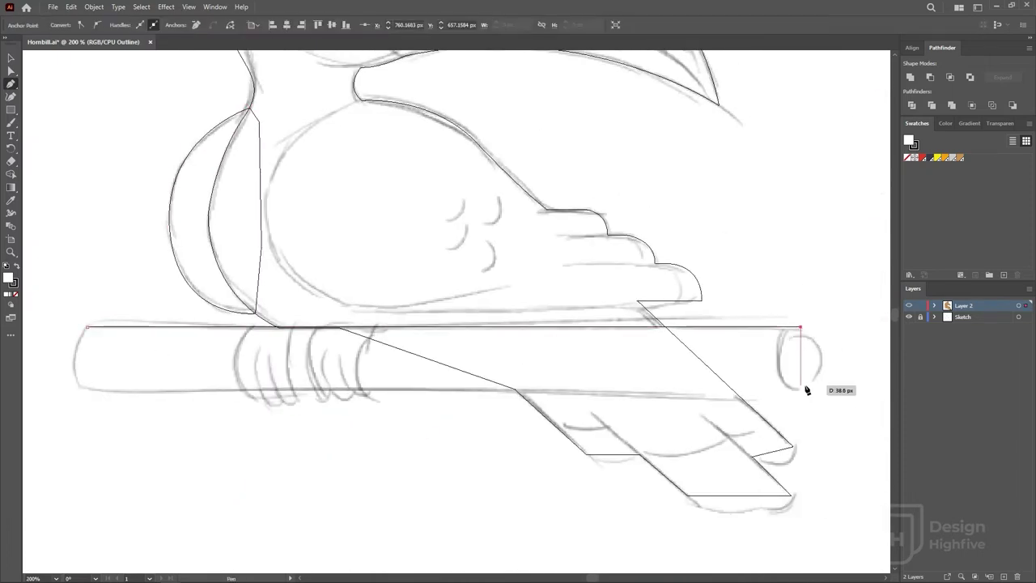
{"action": "left_click", "coordinate": [801, 397]}
{"action": "left_click", "coordinate": [89, 389]}
{"action": "left_click", "coordinate": [88, 327]}
{"action": "key", "text": "a"}
{"action": "left_click_drag", "start_coordinate": [120, 393], "coordinate": [121, 391]}
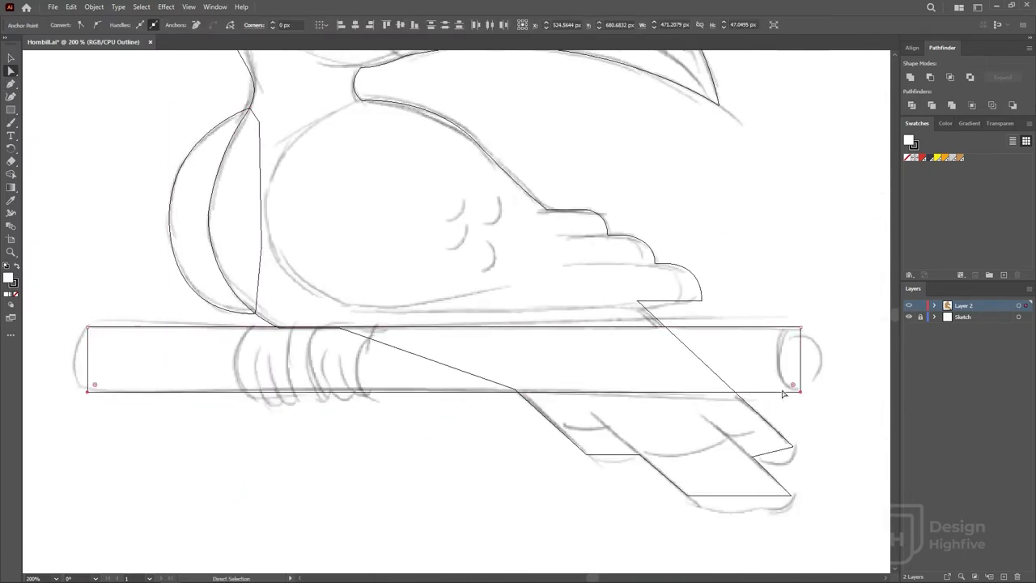
Draw a curved foot band wrapping around the perch
{"action": "key", "text": "ctrl+shift+a"}
{"action": "left_click", "coordinate": [11, 84]}
{"action": "left_click", "coordinate": [251, 328]}
{"action": "left_click", "coordinate": [251, 397]}
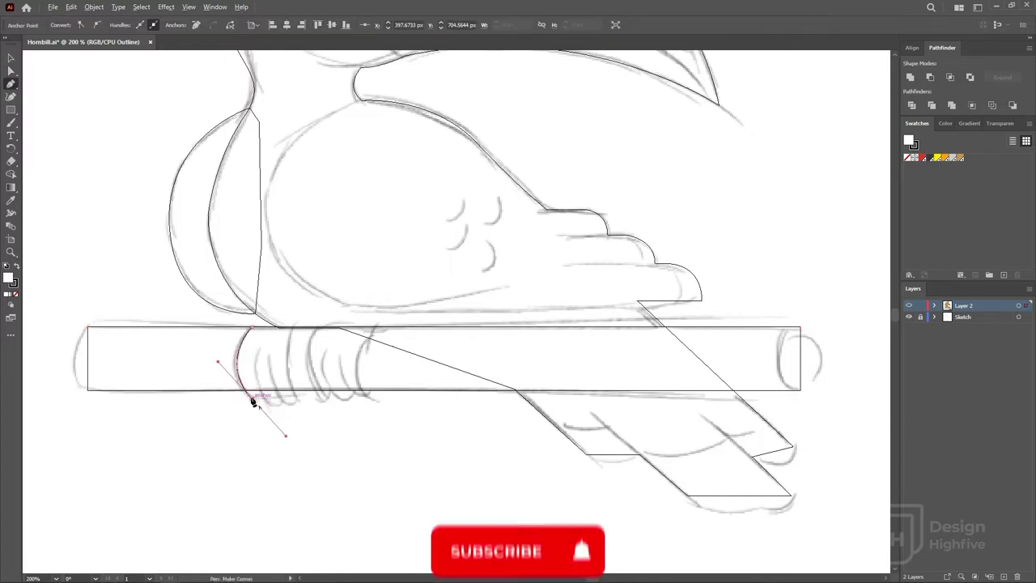
{"action": "left_click", "coordinate": [297, 397]}
{"action": "left_click_drag", "start_coordinate": [297, 328], "coordinate": [301, 327]}
{"action": "left_click", "coordinate": [251, 328]}
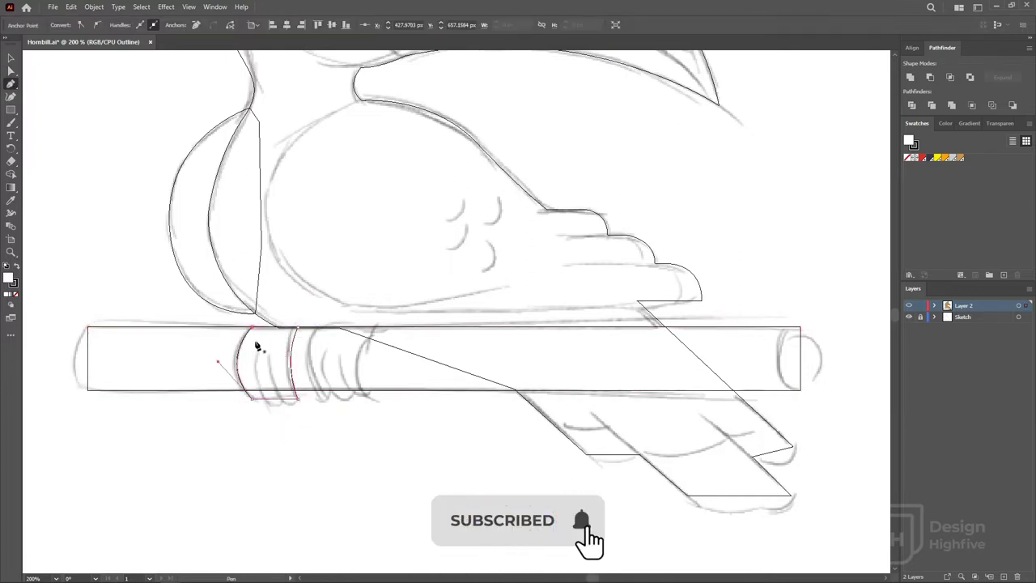
{"action": "key", "text": "v"}
{"action": "key", "text": "ctrl+shift+a"}
{"action": "left_click_drag", "start_coordinate": [494, 187], "coordinate": [465, 392]}
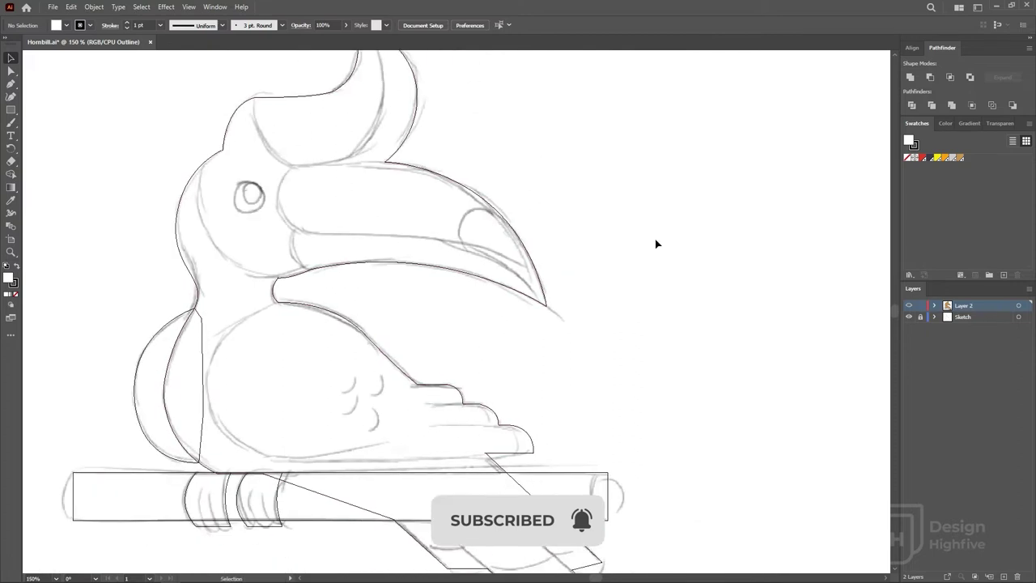
Remove the fill from the body outline in the coloured preview
{"action": "left_click", "coordinate": [451, 241]}
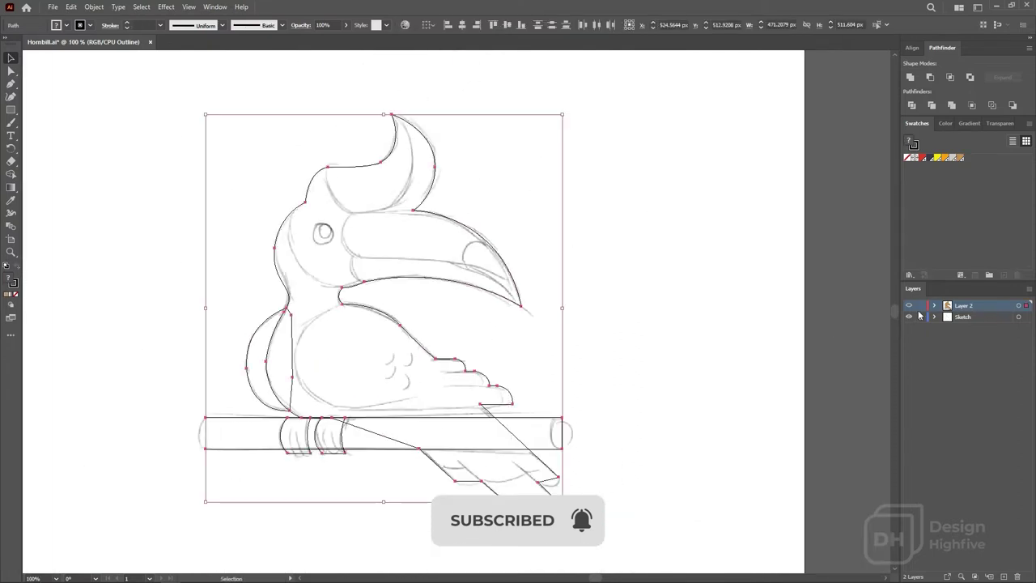
{"action": "key", "text": "ctrl+y"}
{"action": "left_click", "coordinate": [908, 158]}
Copy the body's 12 pt black outline onto the rear wing, perch and bands with the Eyedropper
{"action": "left_click", "coordinate": [266, 343]}
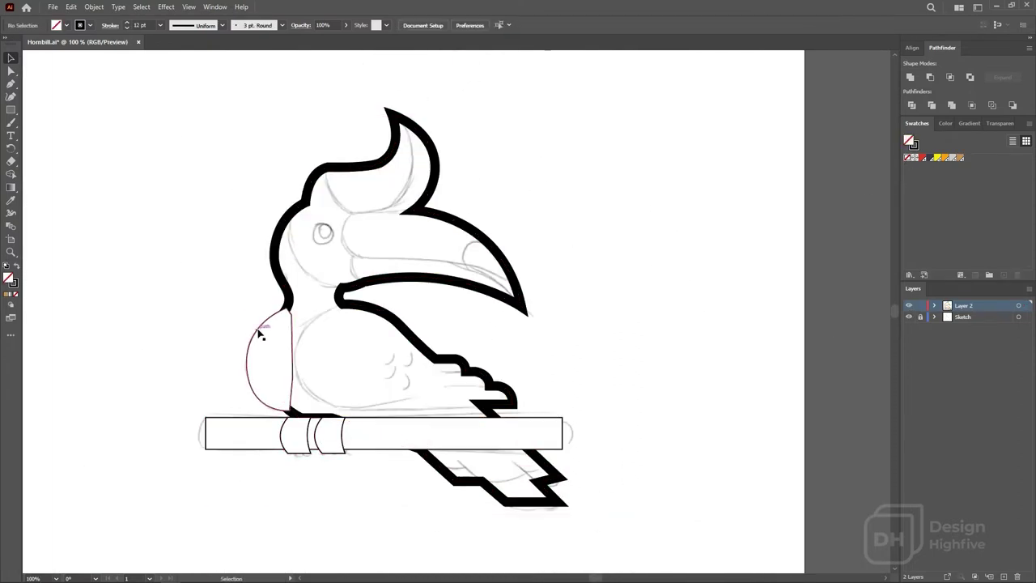
{"action": "key", "text": "i"}
{"action": "left_click", "coordinate": [283, 281]}
{"action": "left_click", "coordinate": [197, 303], "text": "ctrl"}
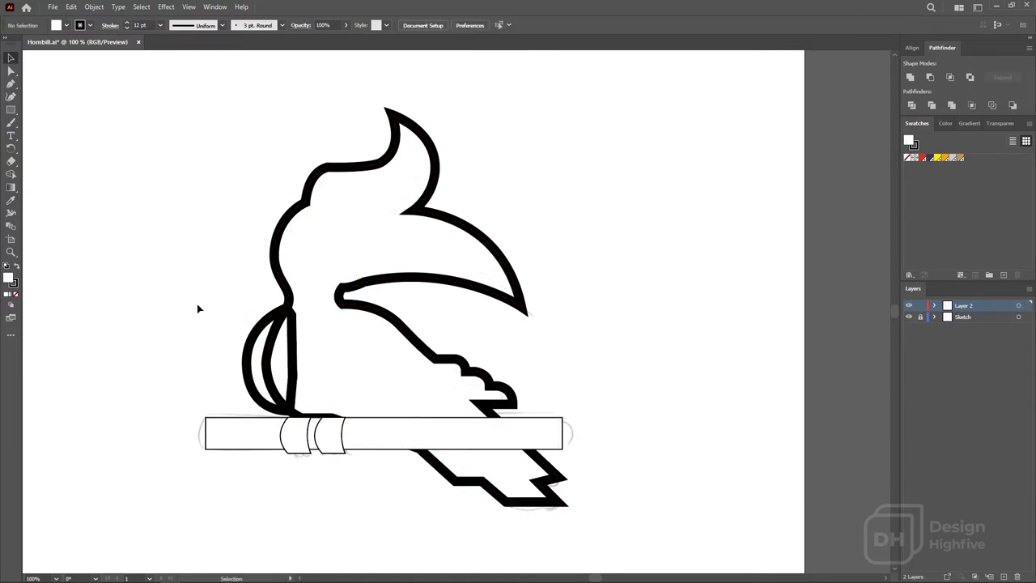
{"action": "left_click", "coordinate": [290, 357], "text": "ctrl"}
{"action": "left_click", "coordinate": [346, 451], "text": "ctrl+shift"}
{"action": "left_click", "coordinate": [250, 329]}
{"action": "key", "text": "v"}
{"action": "left_click", "coordinate": [217, 305]}
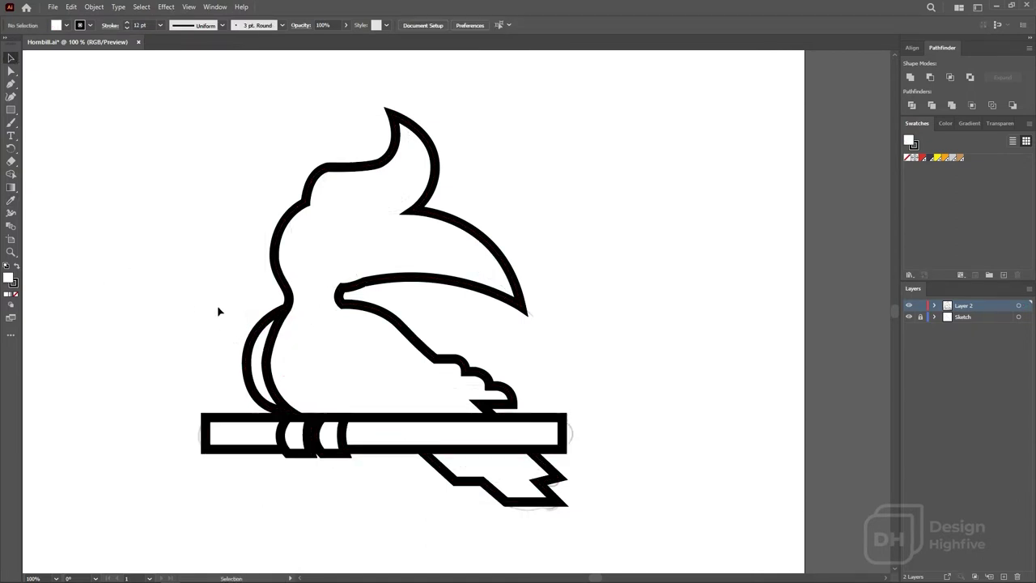
{"action": "key", "text": "ctrl+y"}
Draw a curved path along the base of the casque
{"action": "key", "text": "p"}
{"action": "scroll", "coordinate": [396, 308], "scroll_direction": "up", "scroll_amount": 3}
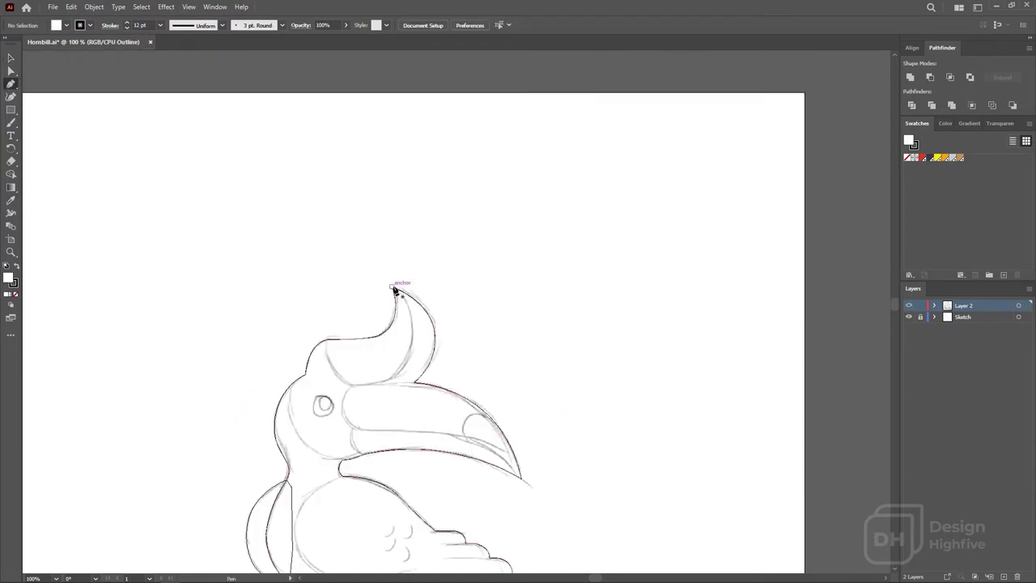
{"action": "left_click_drag", "start_coordinate": [393, 287], "coordinate": [417, 311]}
{"action": "left_click_drag", "start_coordinate": [363, 382], "coordinate": [301, 382]}
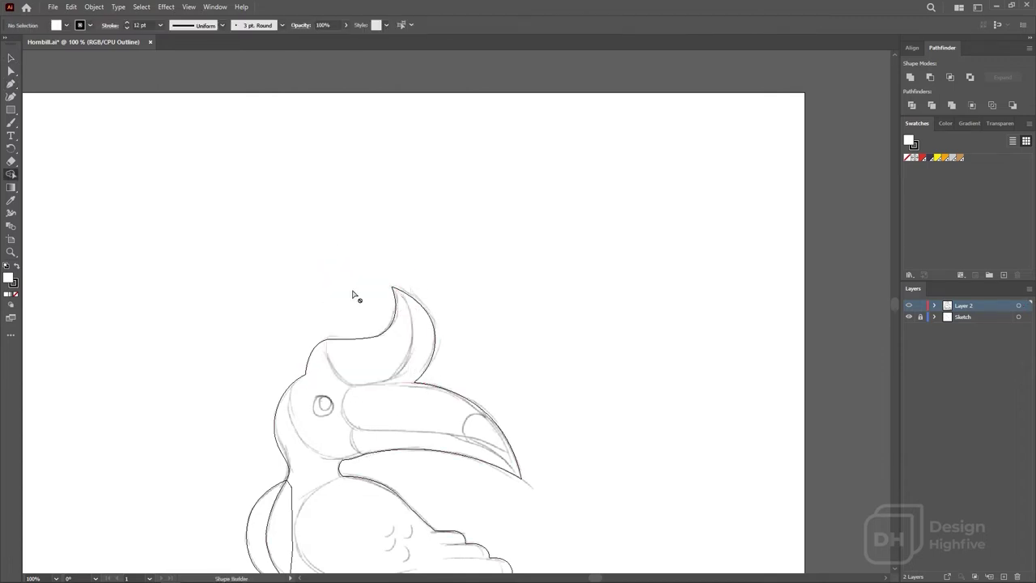
{"action": "left_click", "coordinate": [348, 245]}
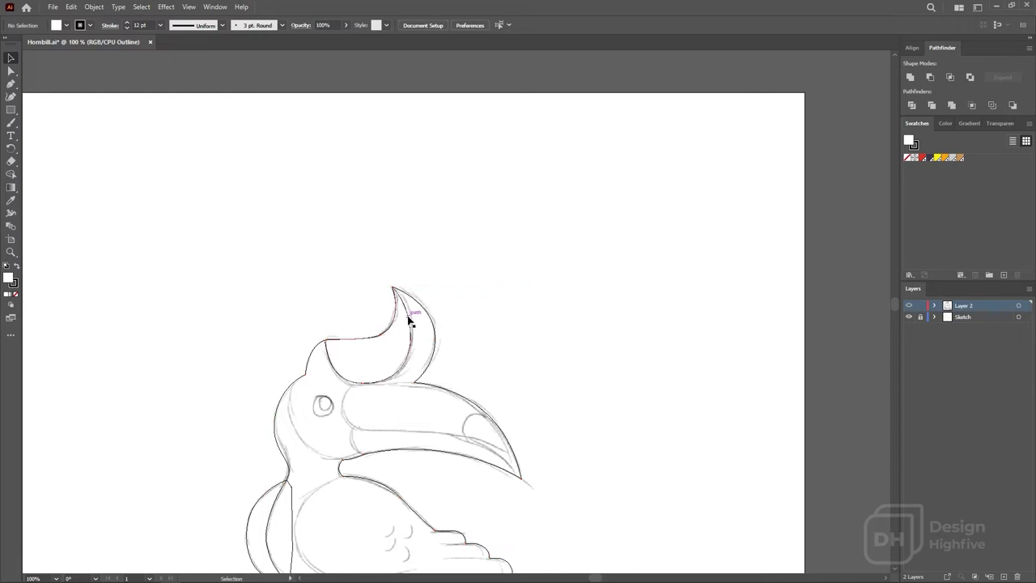
Trace the beak as a closed outline running past the tip and along the lower jaw
{"action": "left_click", "coordinate": [413, 384]}
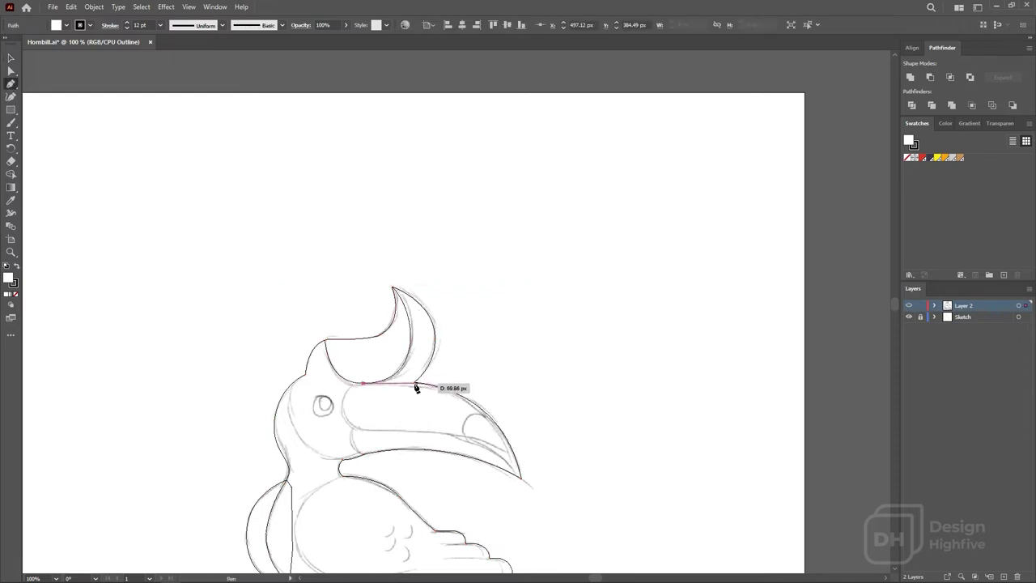
{"action": "left_click", "coordinate": [489, 500]}
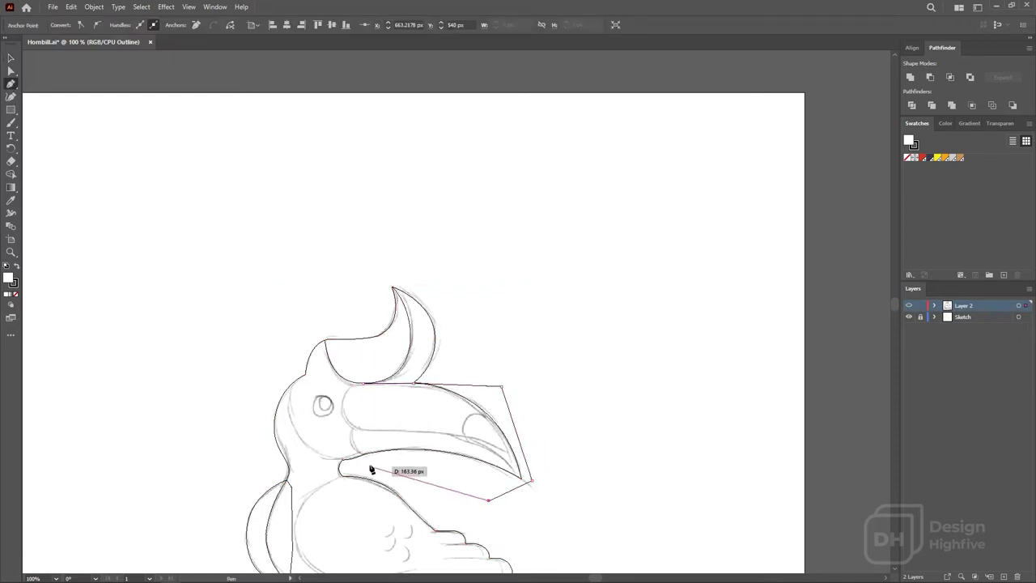
{"action": "left_click", "coordinate": [364, 453]}
{"action": "left_click_drag", "start_coordinate": [354, 428], "coordinate": [361, 402]}
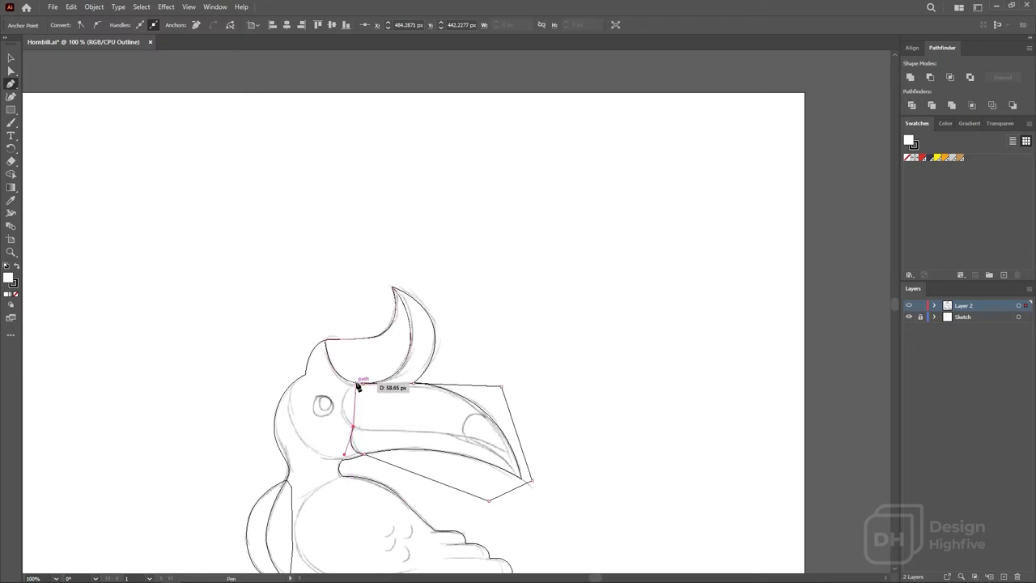
{"action": "left_click", "coordinate": [384, 387]}
Merge the beak regions into one shape with the Shape Builder tool
{"action": "key", "text": "a"}
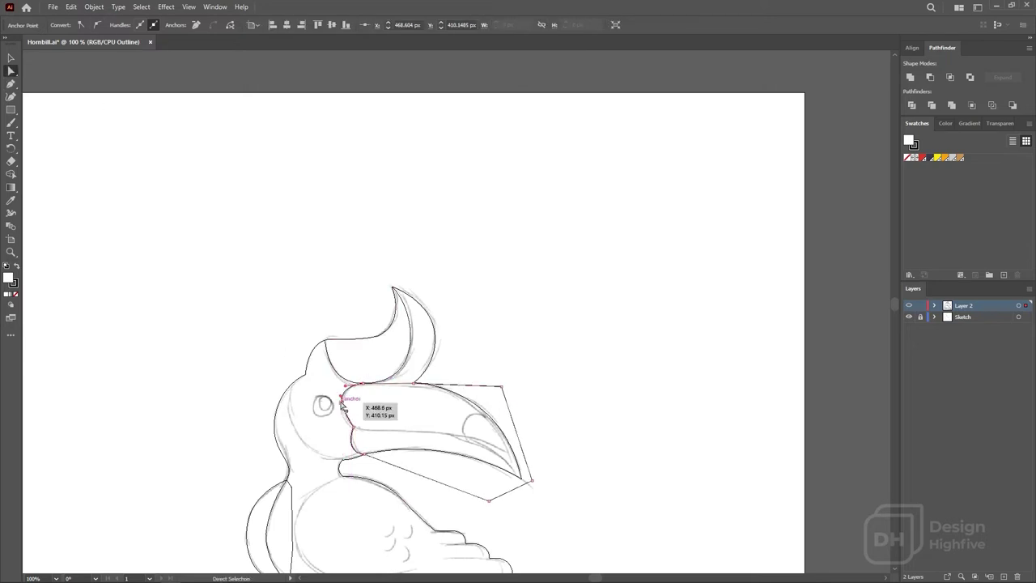
{"action": "left_click", "coordinate": [12, 59]}
{"action": "left_click", "coordinate": [470, 412]}
{"action": "key", "text": "shift+m"}
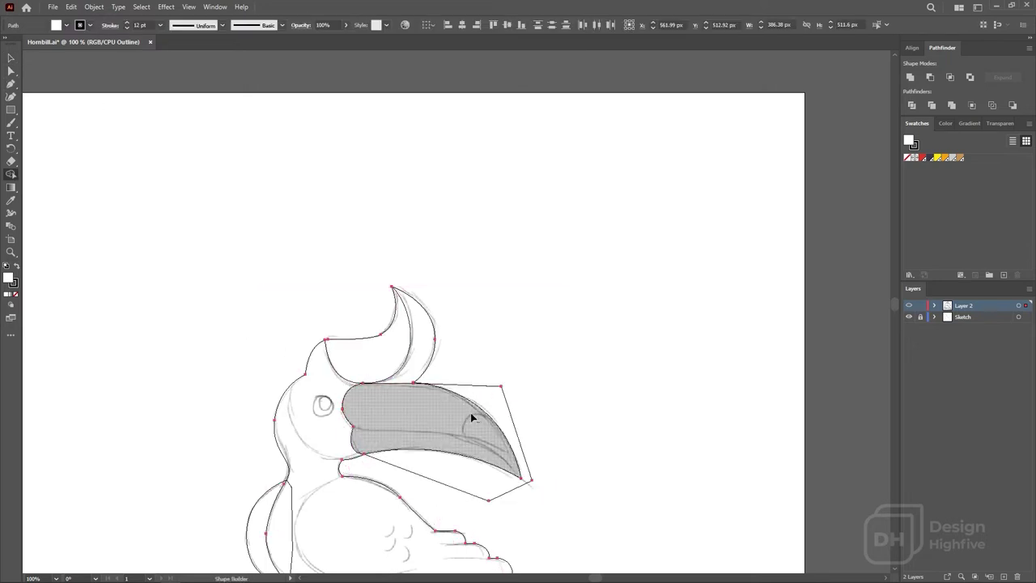
{"action": "left_click", "coordinate": [470, 412]}
{"action": "key", "text": "v"}
{"action": "left_click", "coordinate": [373, 317]}
Draw a helper curve around the head and throat, then delete it
{"action": "left_click_drag", "start_coordinate": [293, 383], "coordinate": [283, 410]}
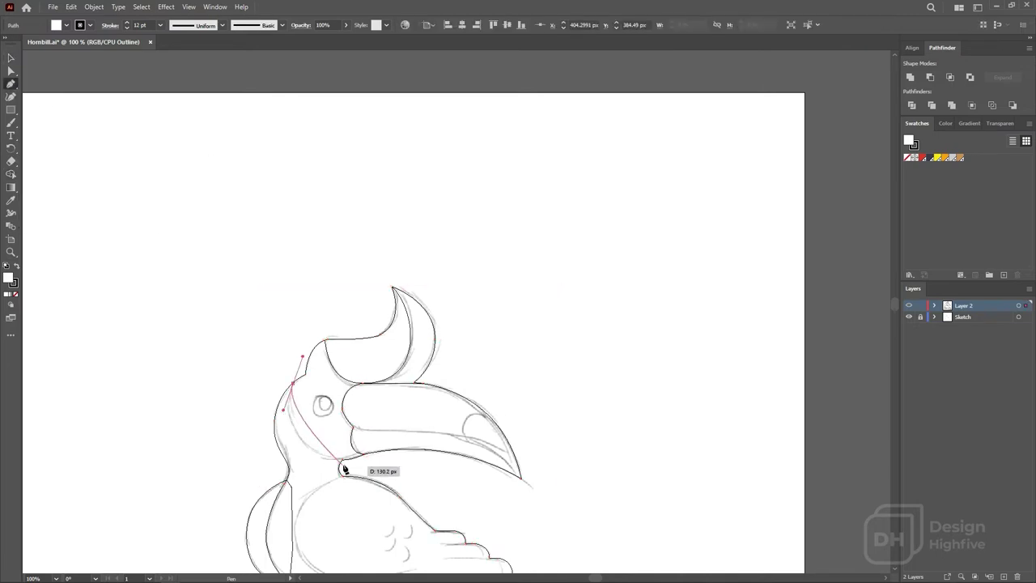
{"action": "left_click_drag", "start_coordinate": [317, 457], "coordinate": [352, 464]}
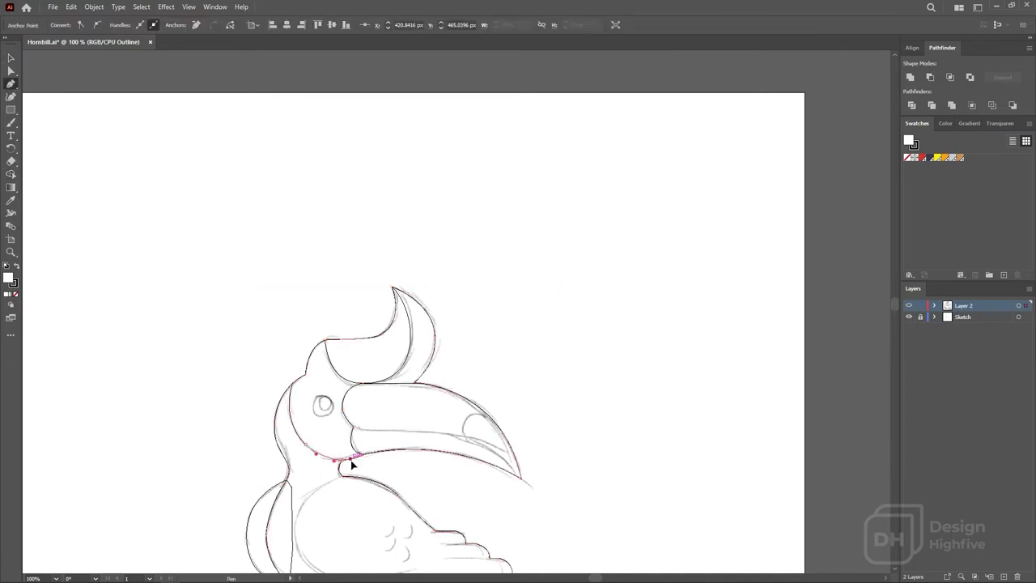
{"action": "left_click", "coordinate": [10, 58]}
{"action": "key", "text": "Delete"}
{"action": "key", "text": "ctrl+a"}
{"action": "left_click", "coordinate": [246, 227]}
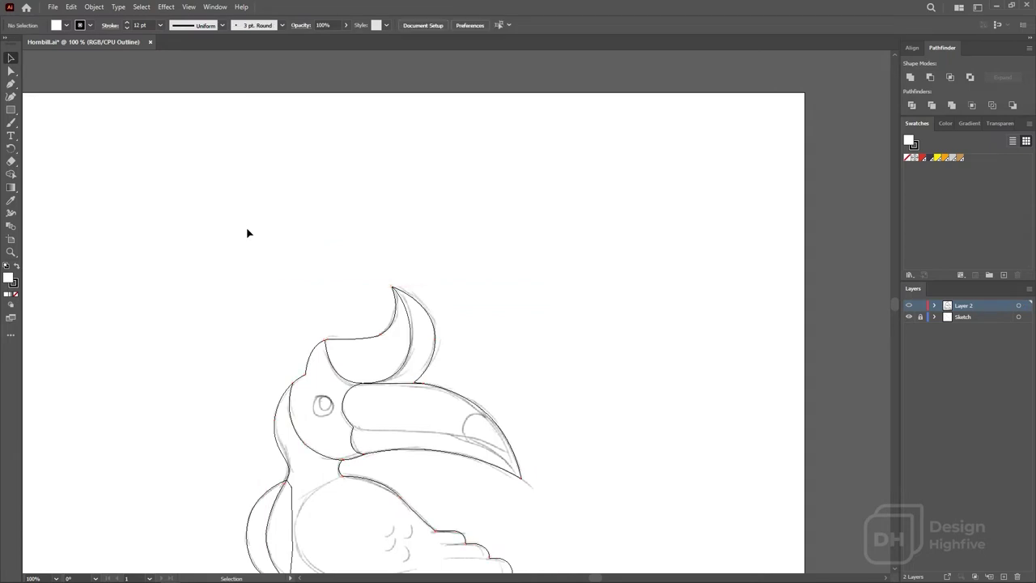
Draw a circle for the eye and fill the casque red
{"action": "left_click_drag", "start_coordinate": [11, 109], "coordinate": [53, 118]}
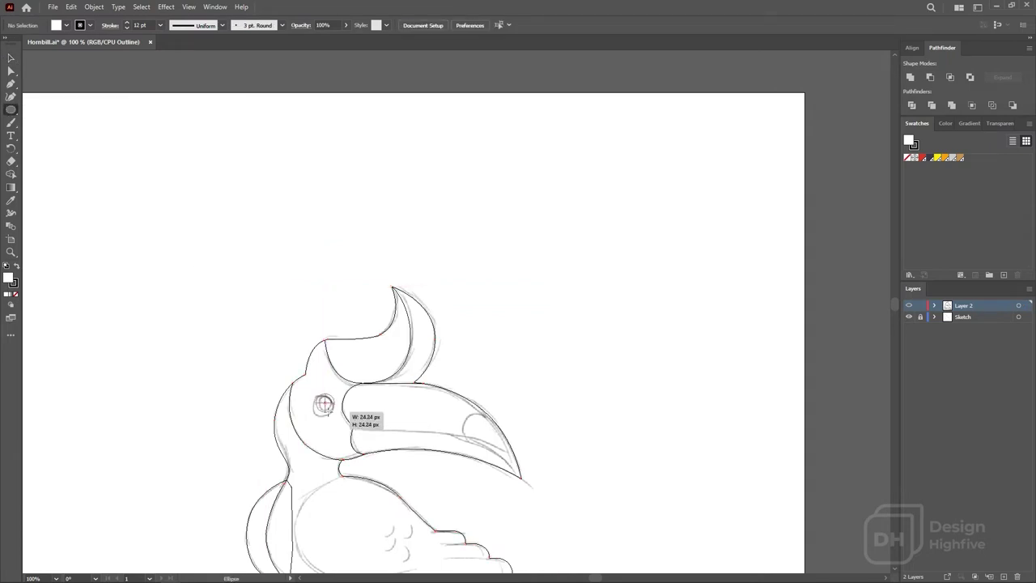
{"action": "left_click_drag", "start_coordinate": [332, 410], "coordinate": [338, 391]}
{"action": "key", "text": "v"}
{"action": "key", "text": "ctrl+plus"}
{"action": "left_click", "coordinate": [360, 304]}
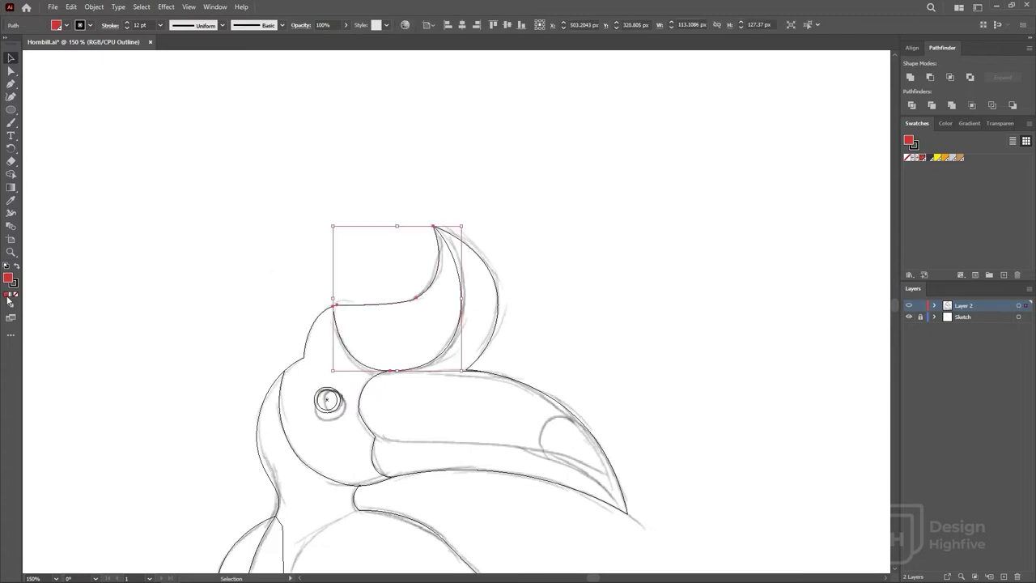
Fill the beak yellow with no stroke and send it to the back
{"action": "key", "text": "ctrl+y"}
{"action": "left_click", "coordinate": [481, 316]}
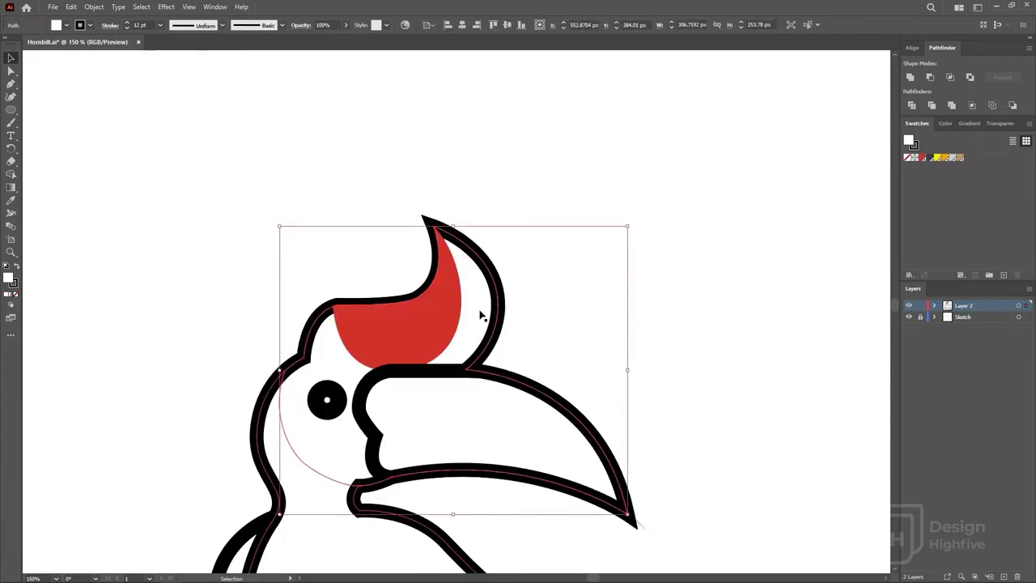
{"action": "left_click", "coordinate": [514, 359]}
{"action": "left_click", "coordinate": [486, 317]}
{"action": "left_click", "coordinate": [559, 390]}
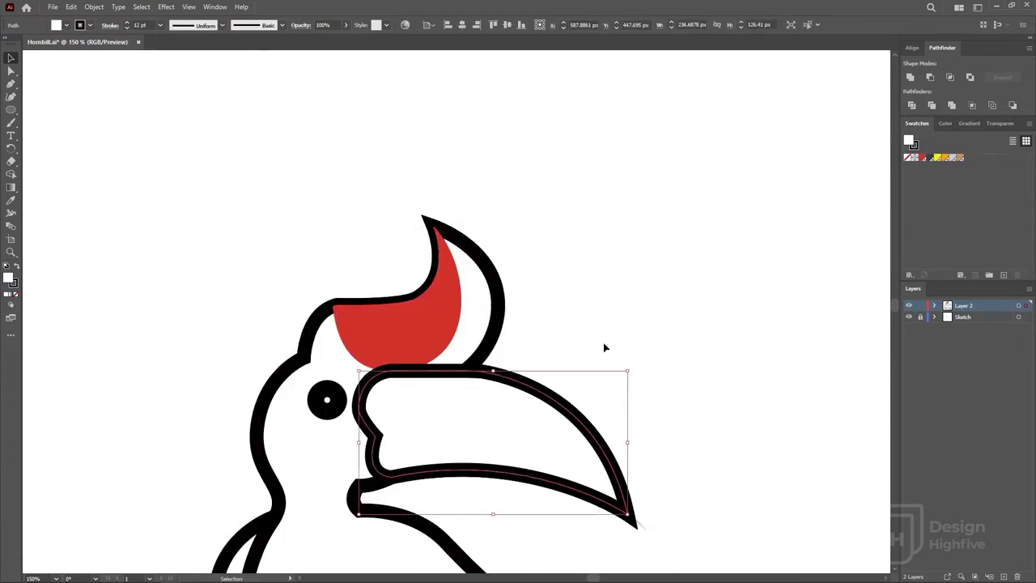
{"action": "left_click", "coordinate": [936, 157]}
{"action": "key", "text": "ctrl+shift+["}
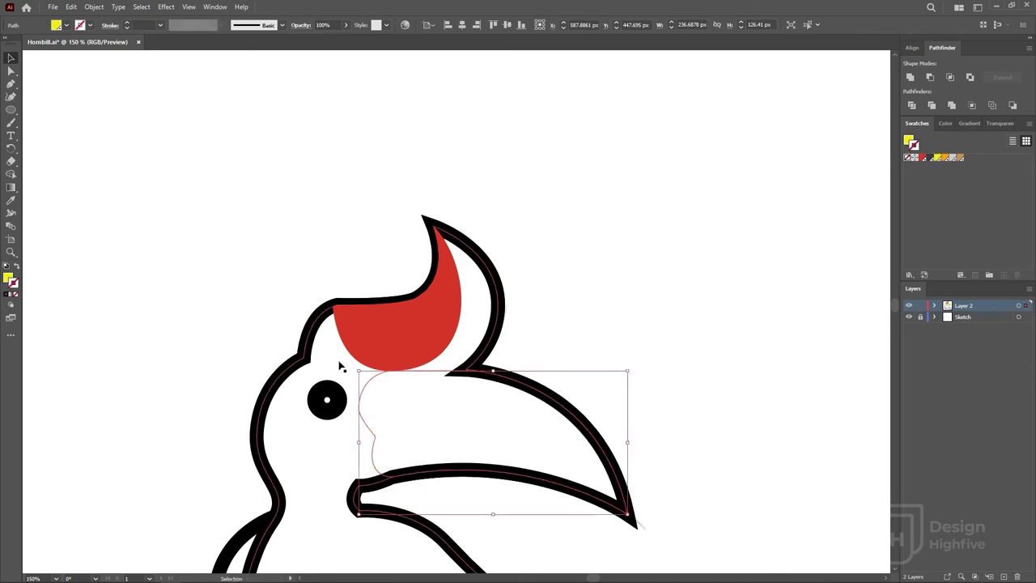
Give the head a purple-grey fill with no stroke and move it behind the beak
{"action": "left_click", "coordinate": [341, 362]}
{"action": "left_click", "coordinate": [909, 158]}
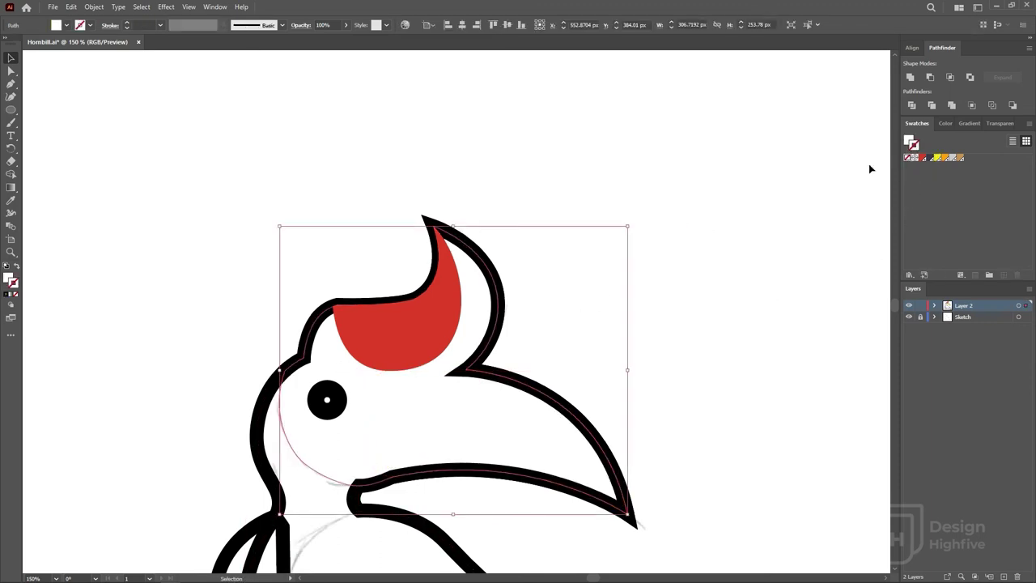
{"action": "key", "text": "x"}
{"action": "left_click", "coordinate": [909, 157]}
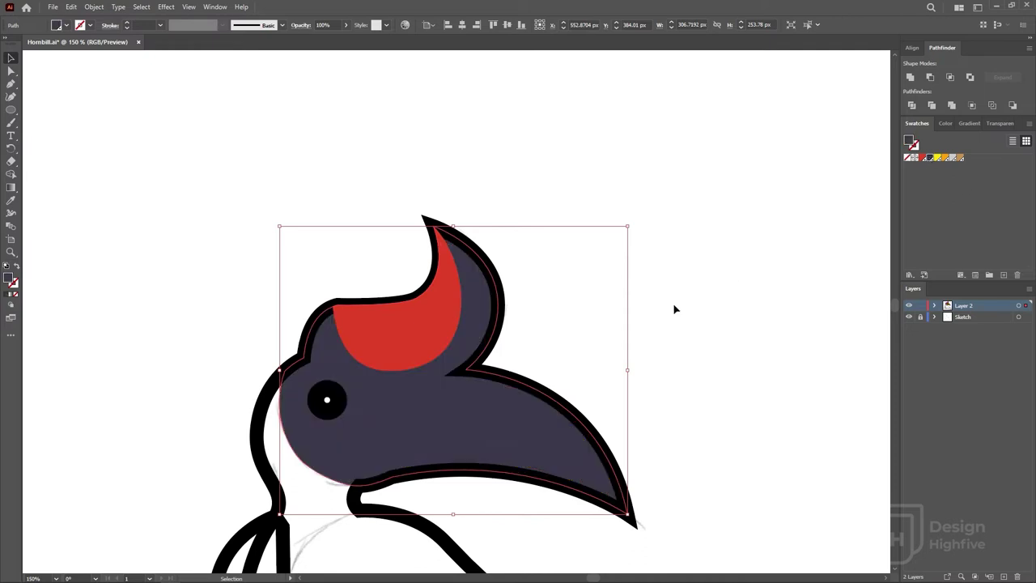
{"action": "key", "text": "ctrl+shift+["}
{"action": "left_click", "coordinate": [630, 332]}
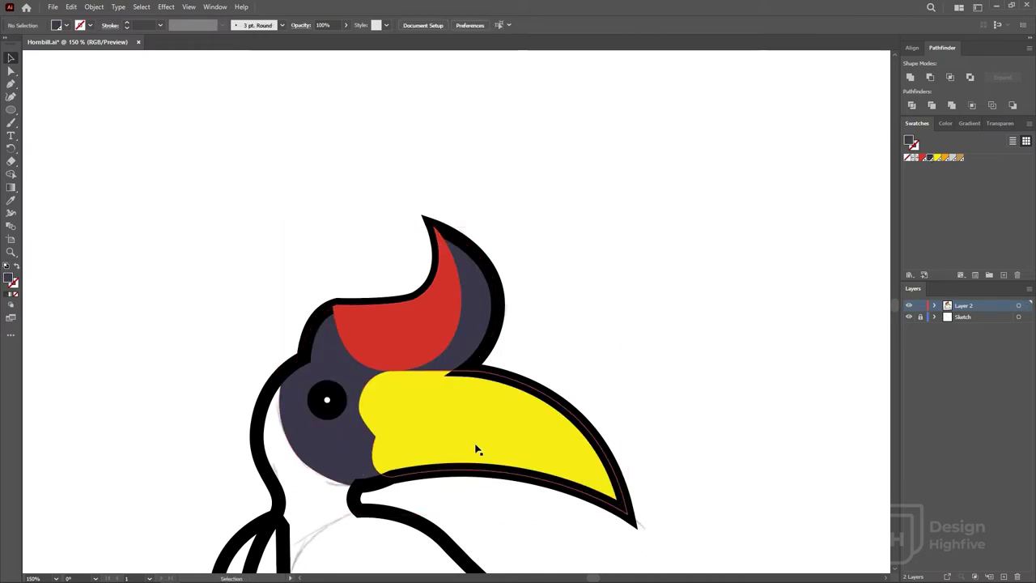
Remove the black outline from the eye circle
{"action": "scroll", "coordinate": [705, 317], "scroll_direction": "down", "scroll_amount": 1}
{"action": "left_click", "coordinate": [336, 364]}
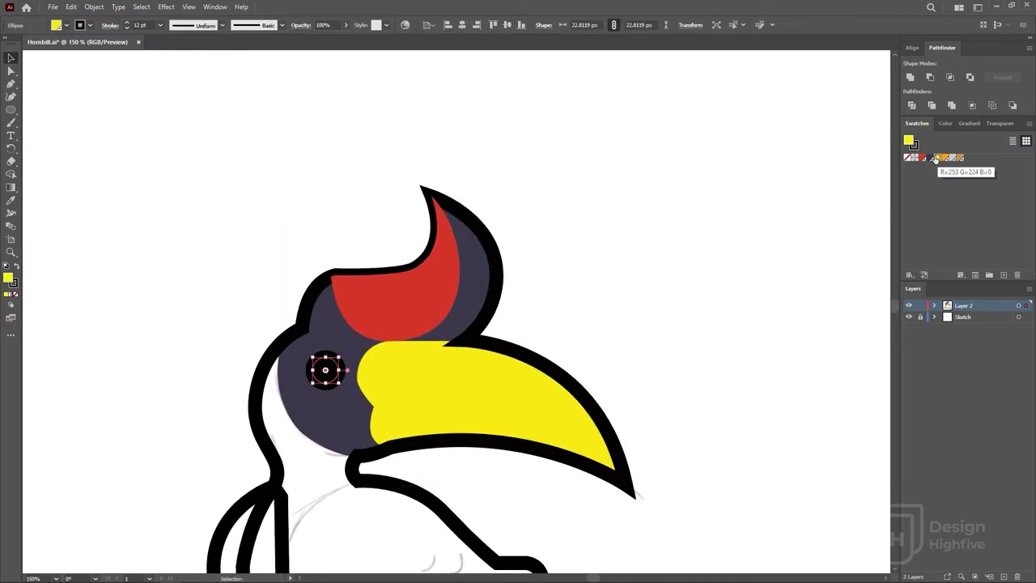
{"action": "left_click", "coordinate": [908, 157]}
Make the eye a yellow ring around a black centre
{"action": "key", "text": "x"}
{"action": "left_click", "coordinate": [915, 157]}
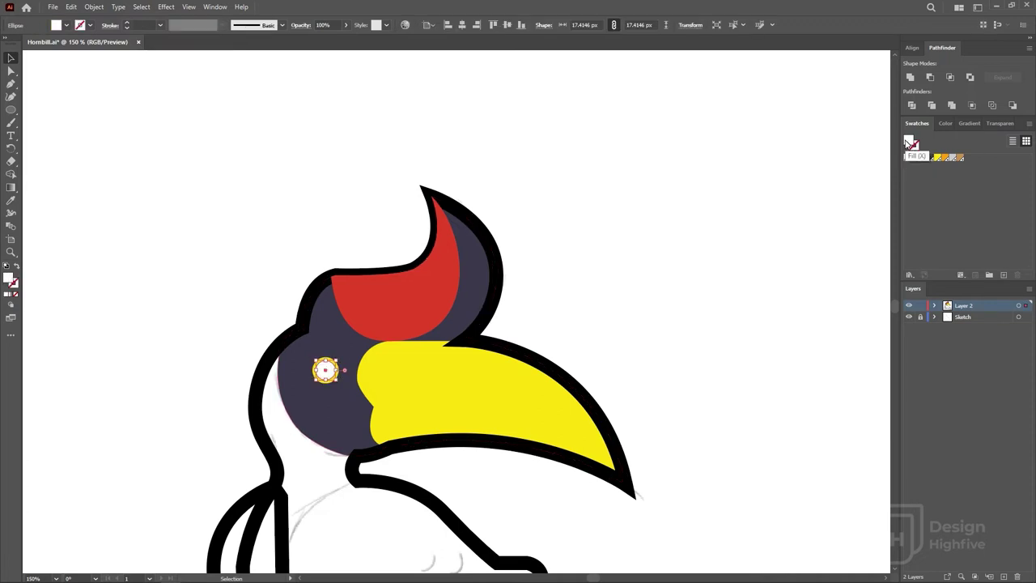
{"action": "left_click", "coordinate": [923, 157]}
{"action": "key", "text": "x"}
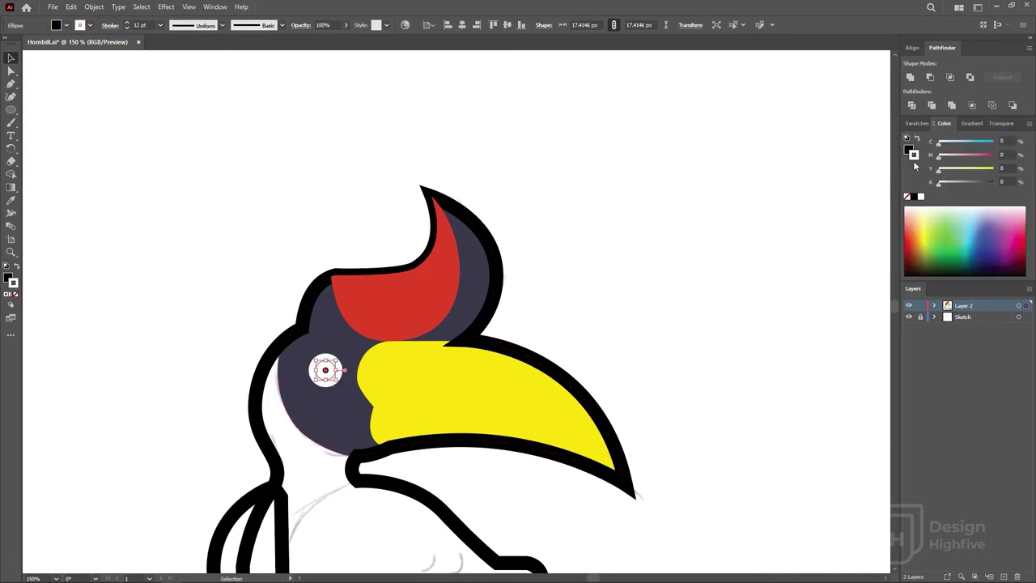
{"action": "left_click", "coordinate": [938, 157]}
{"action": "left_click", "coordinate": [629, 236]}
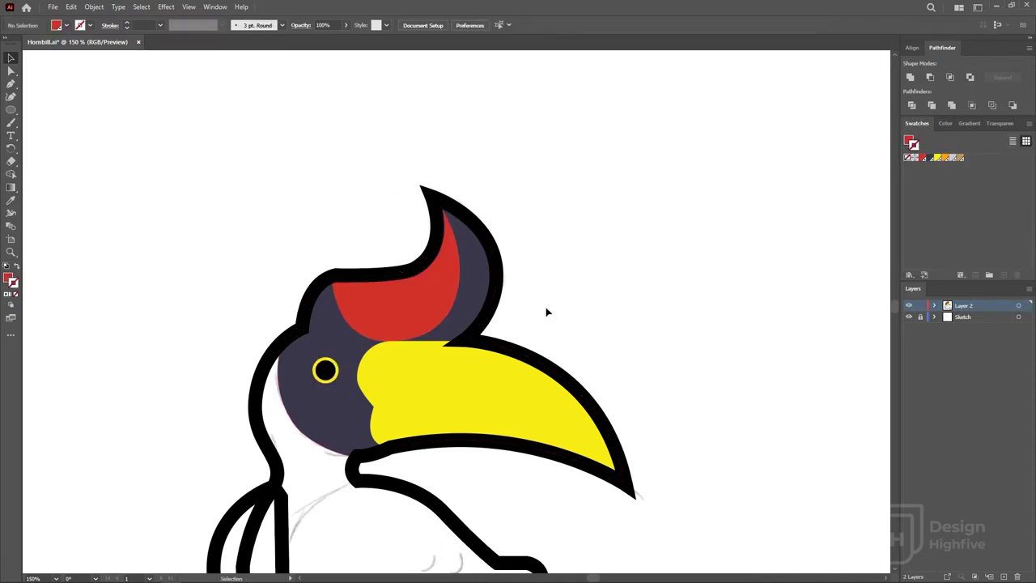
Give the beak a thin black outline and draw a black stripe splitting it in two
{"action": "left_click", "coordinate": [387, 391]}
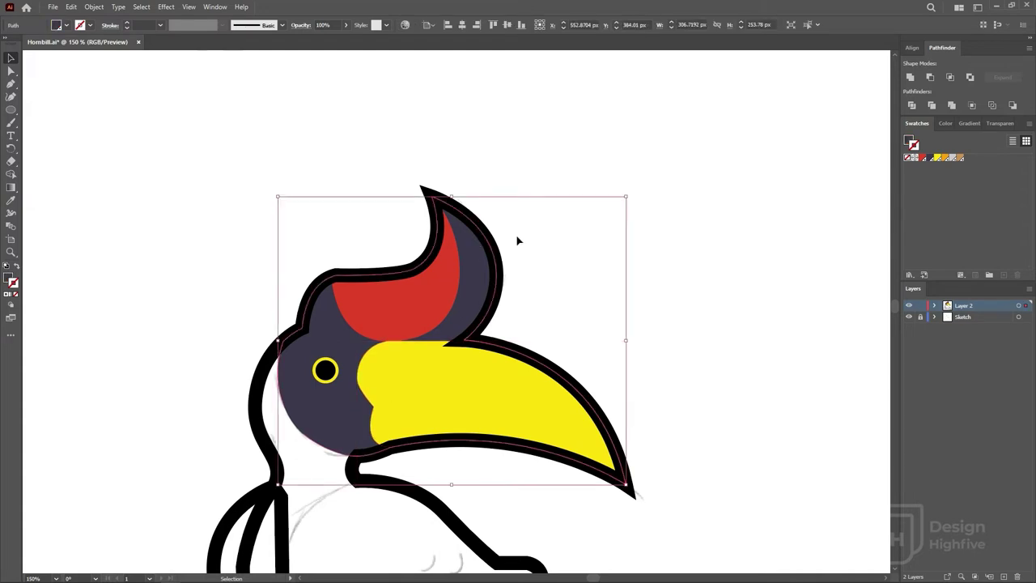
{"action": "left_click", "coordinate": [127, 25]}
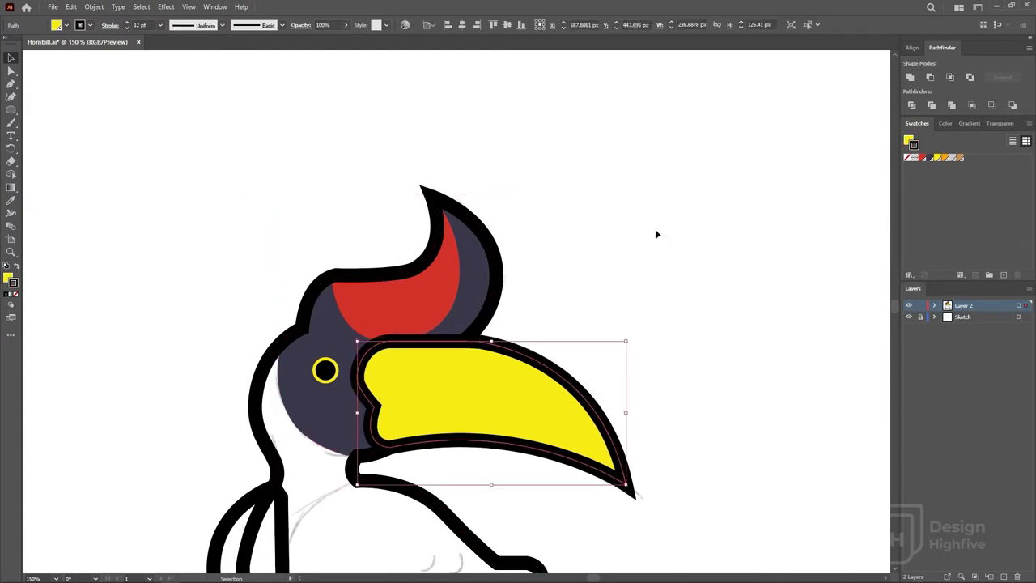
{"action": "key", "text": "a"}
{"action": "left_click", "coordinate": [696, 208]}
{"action": "left_click", "coordinate": [359, 385]}
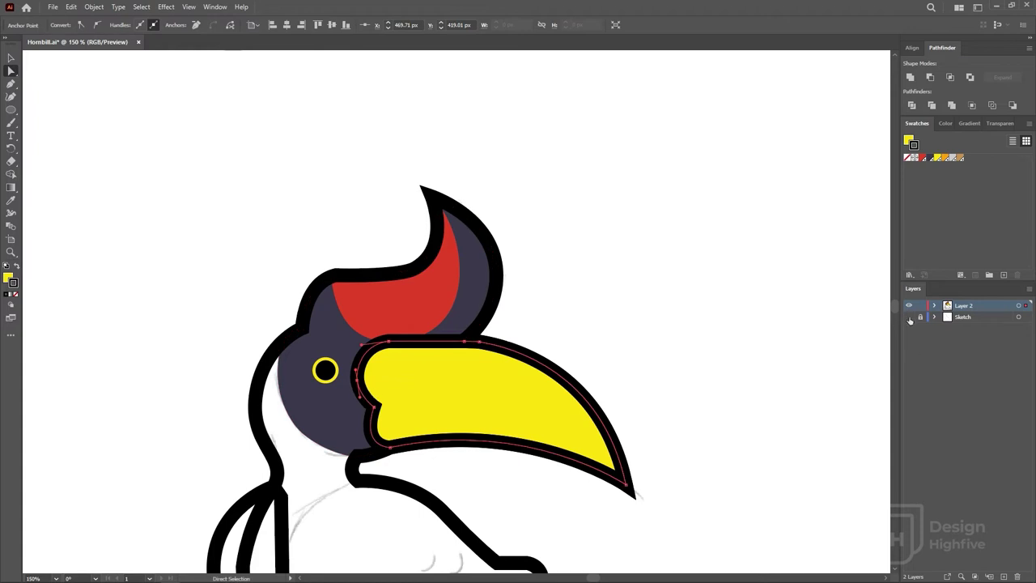
{"action": "left_click_drag", "start_coordinate": [375, 406], "coordinate": [427, 407]}
{"action": "left_click_drag", "start_coordinate": [628, 484], "coordinate": [694, 365]}
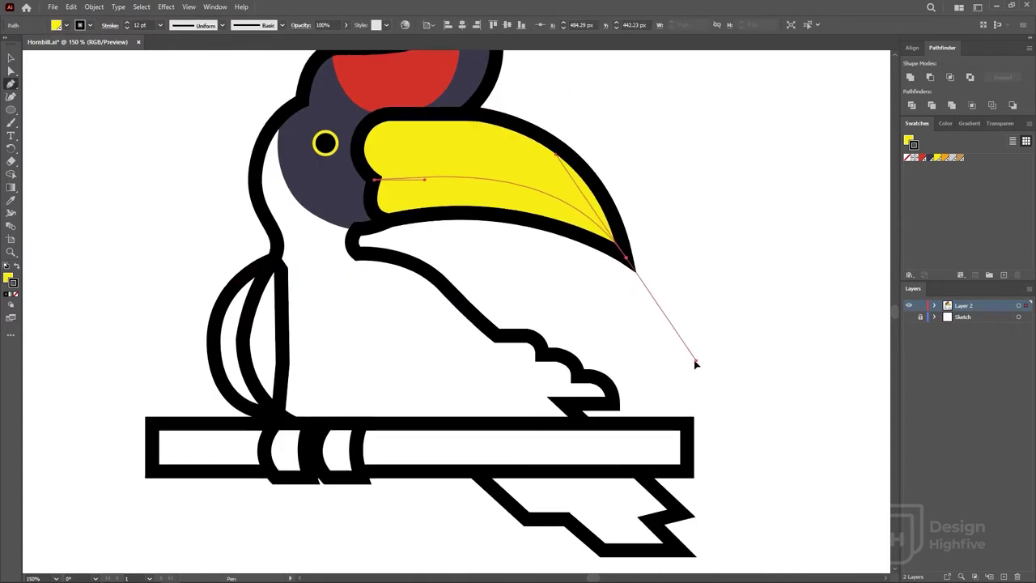
{"action": "left_click", "coordinate": [10, 57]}
{"action": "left_click", "coordinate": [713, 127]}
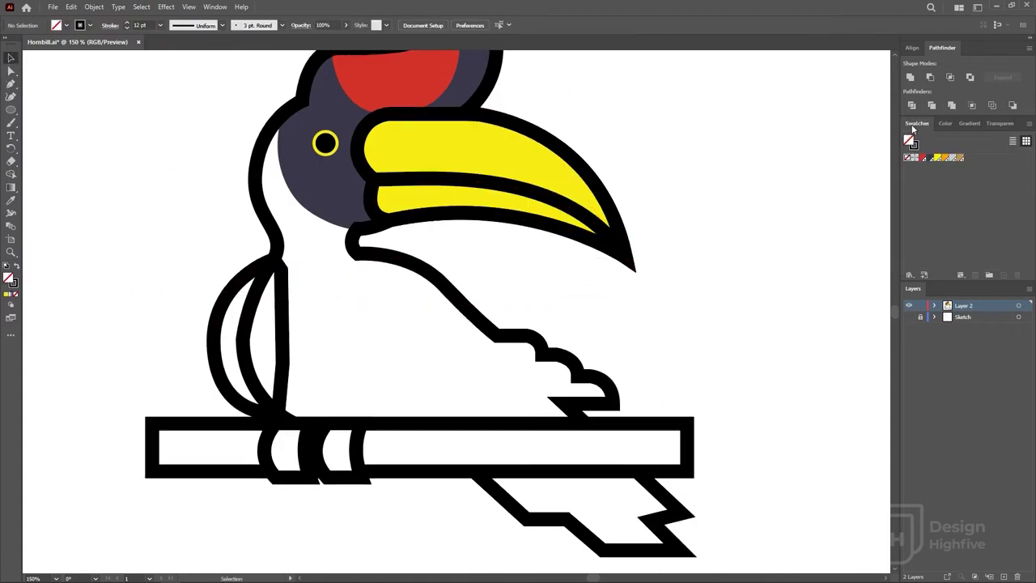
{"action": "scroll", "coordinate": [673, 152], "scroll_direction": "up", "scroll_amount": 3}
{"action": "left_click", "coordinate": [438, 174]}
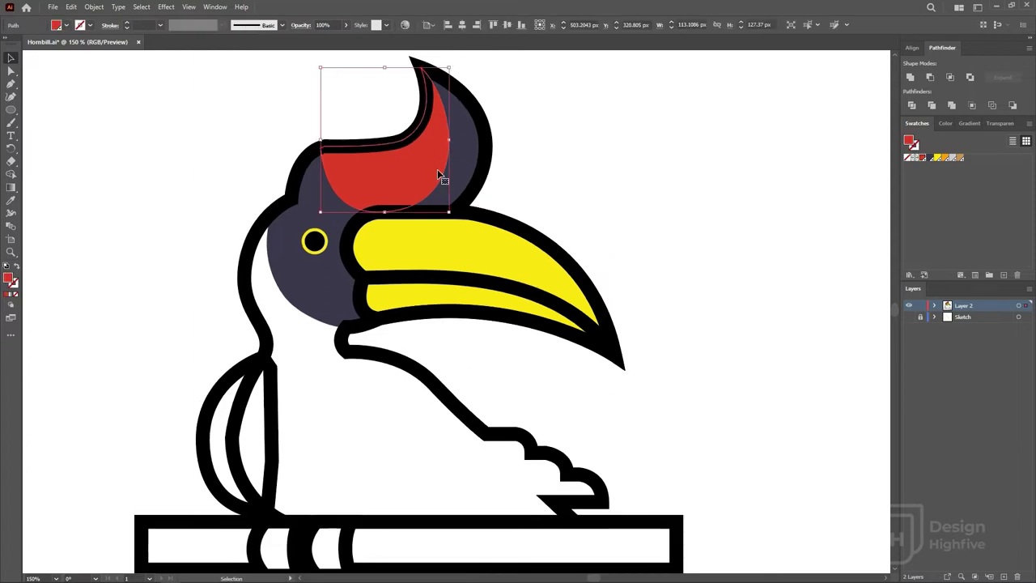
Straighten the top edge of the red casque in isolation mode
{"action": "double_click", "coordinate": [438, 169]}
{"action": "key", "text": "a"}
{"action": "left_click", "coordinate": [389, 140]}
{"action": "key", "text": "Delete"}
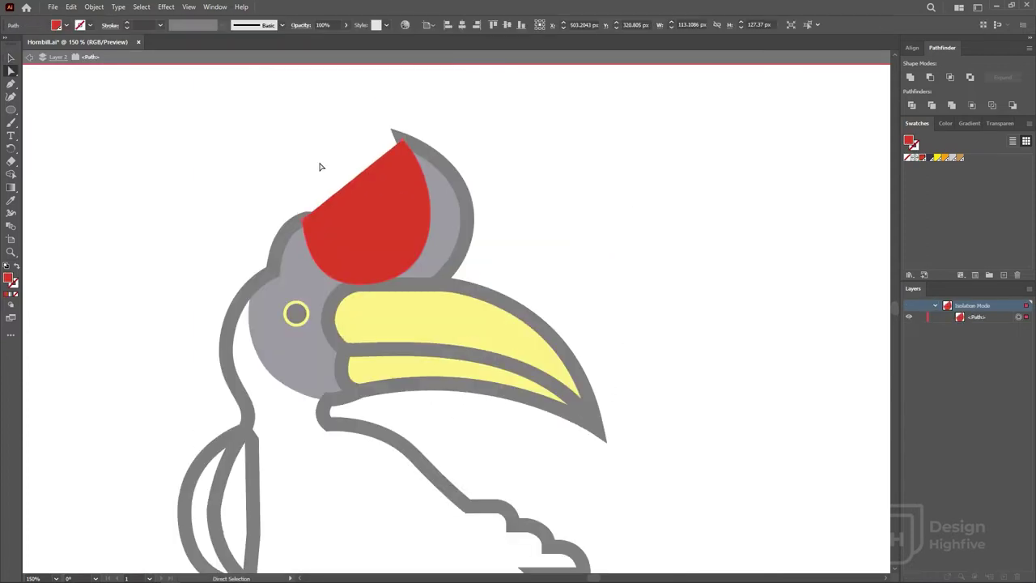
{"action": "key", "text": "Escape"}
{"action": "key", "text": "v"}
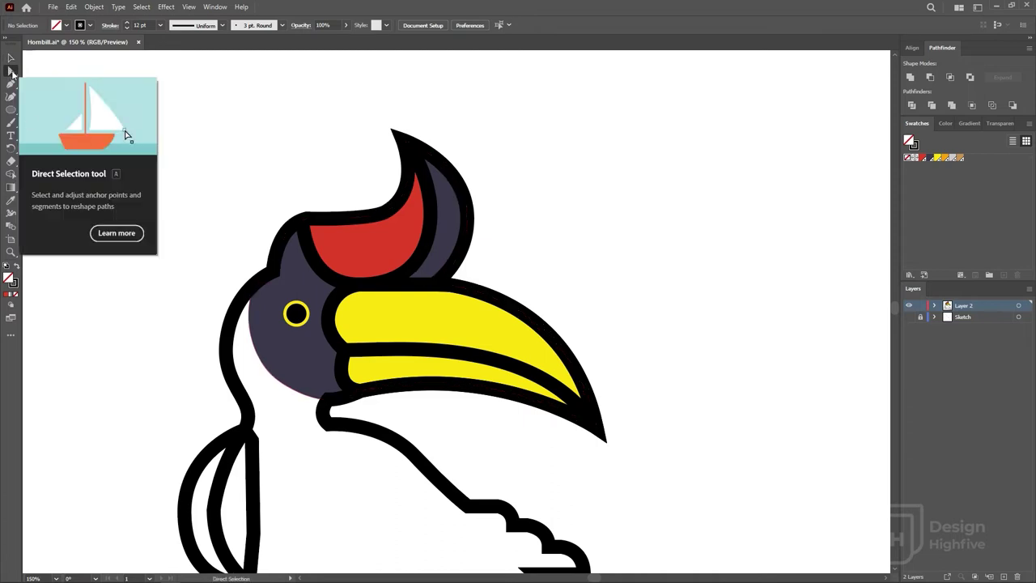
Merge the casque helper polygon into the bird outline
{"action": "key", "text": "p"}
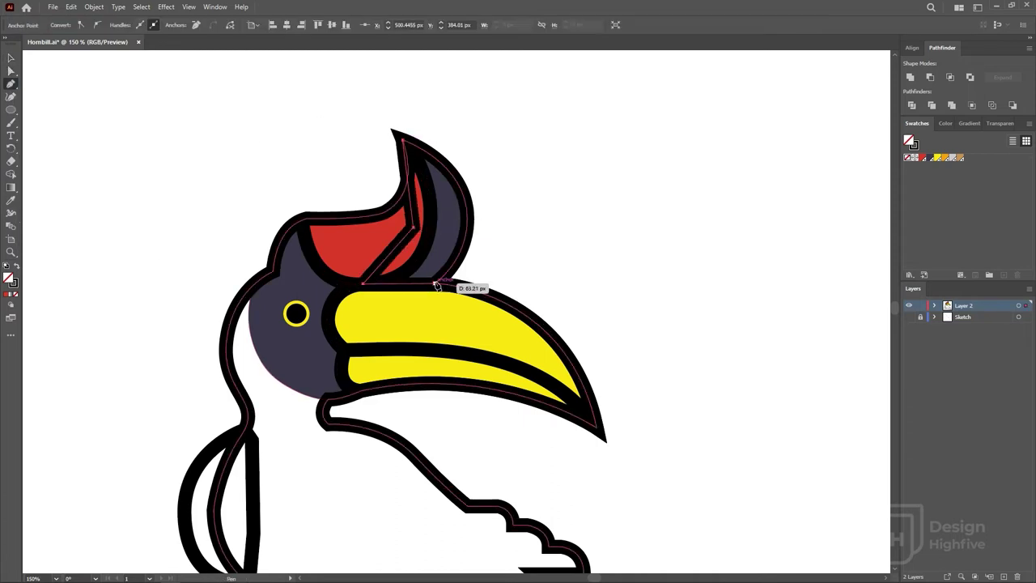
{"action": "left_click", "coordinate": [403, 139], "text": "ctrl"}
{"action": "key", "text": "v"}
{"action": "left_click", "coordinate": [453, 206], "text": "shift"}
{"action": "left_click", "coordinate": [931, 77]}
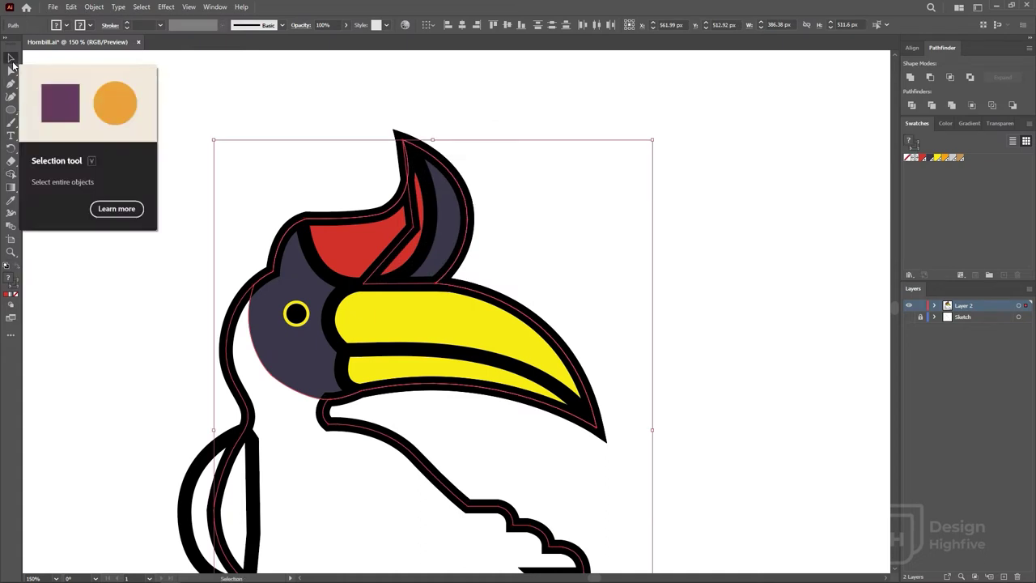
Fill the rear casque piece orange
{"action": "left_click", "coordinate": [437, 194]}
{"action": "left_click", "coordinate": [941, 158]}
{"action": "left_click", "coordinate": [602, 203]}
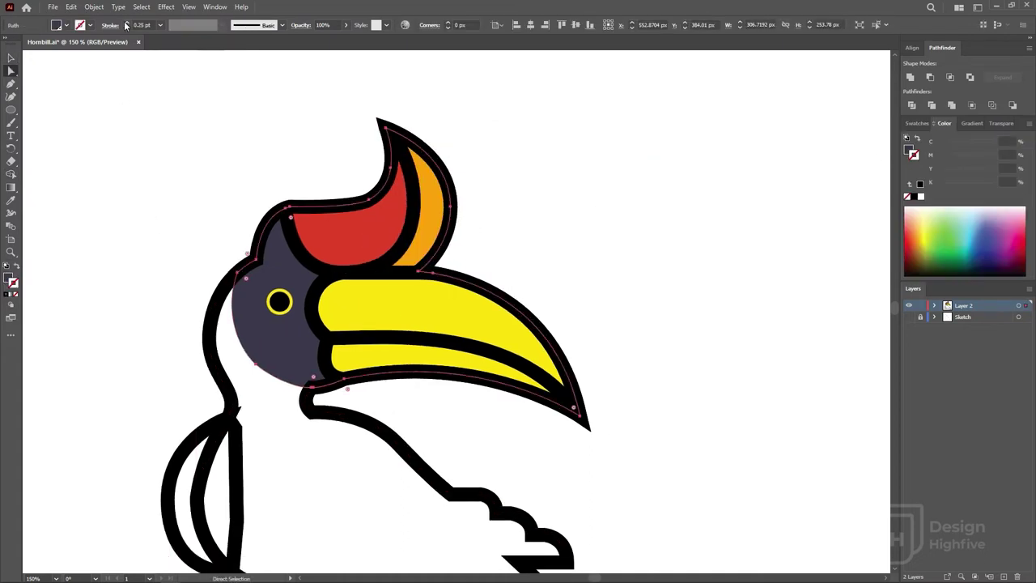
{"action": "left_click", "coordinate": [192, 236]}
{"action": "left_click_drag", "start_coordinate": [518, 312], "coordinate": [478, 192]}
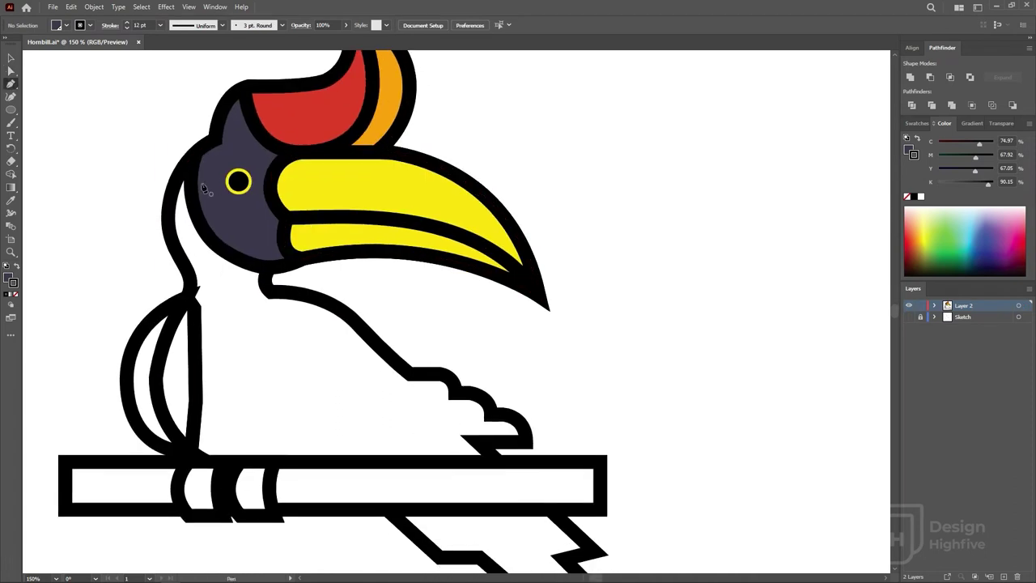
Delete the wing's inner vertical line
{"action": "key", "text": "v"}
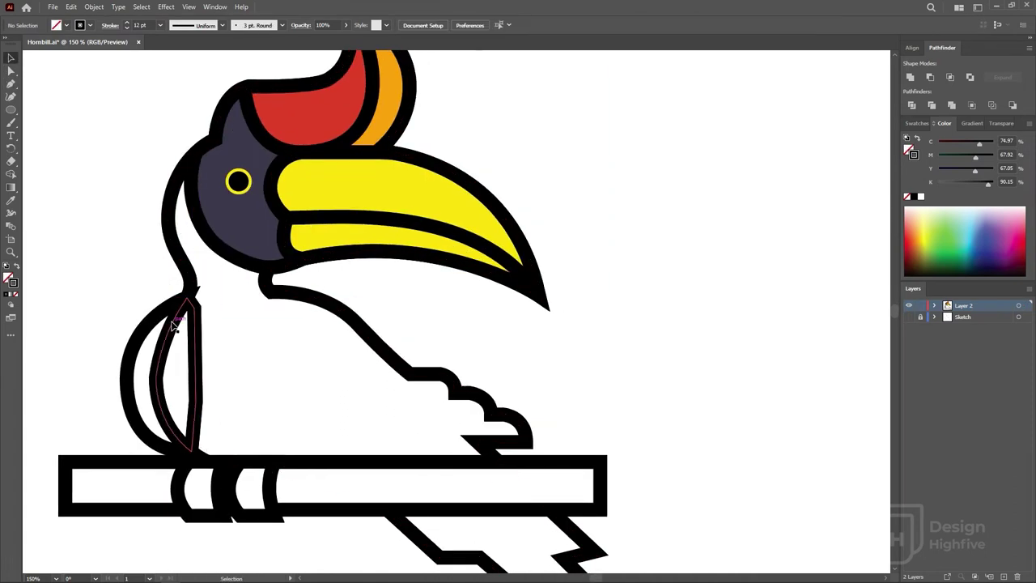
{"action": "left_click", "coordinate": [174, 324]}
{"action": "key", "text": "Delete"}
{"action": "left_click", "coordinate": [664, 193]}
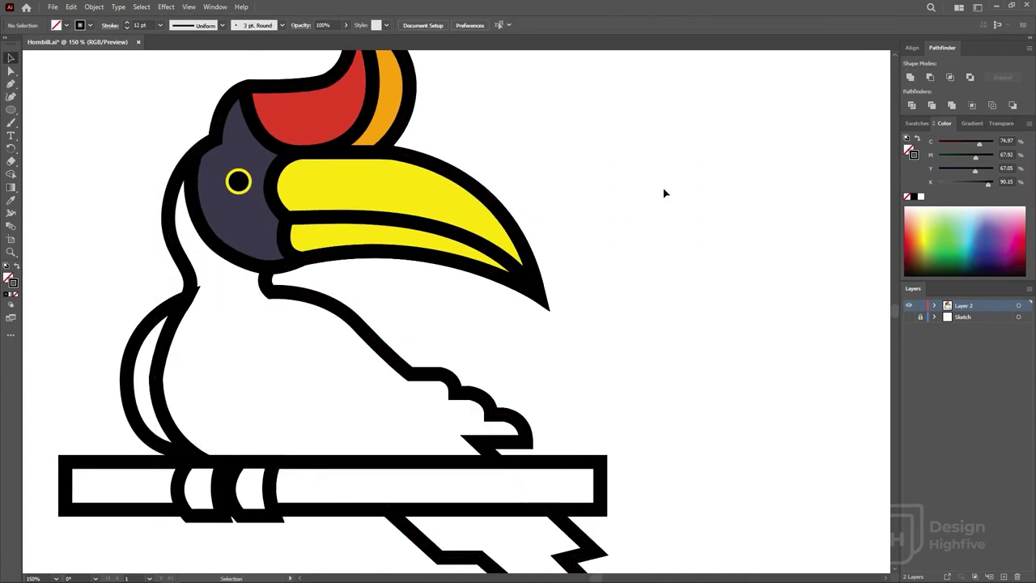
Select the body outline, then undo an accidental colour change on it
{"action": "left_click", "coordinate": [164, 304]}
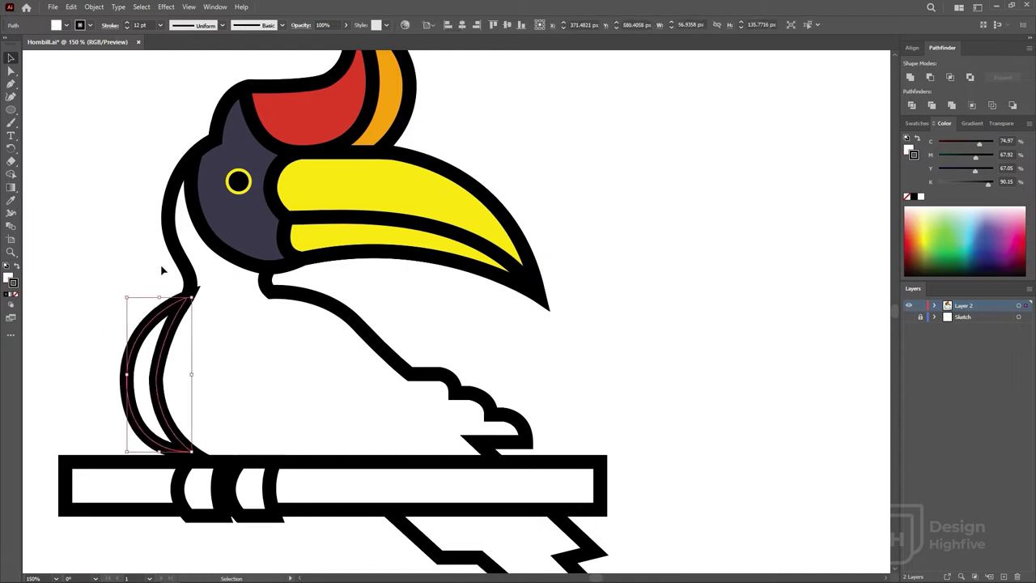
{"action": "left_click", "coordinate": [173, 332]}
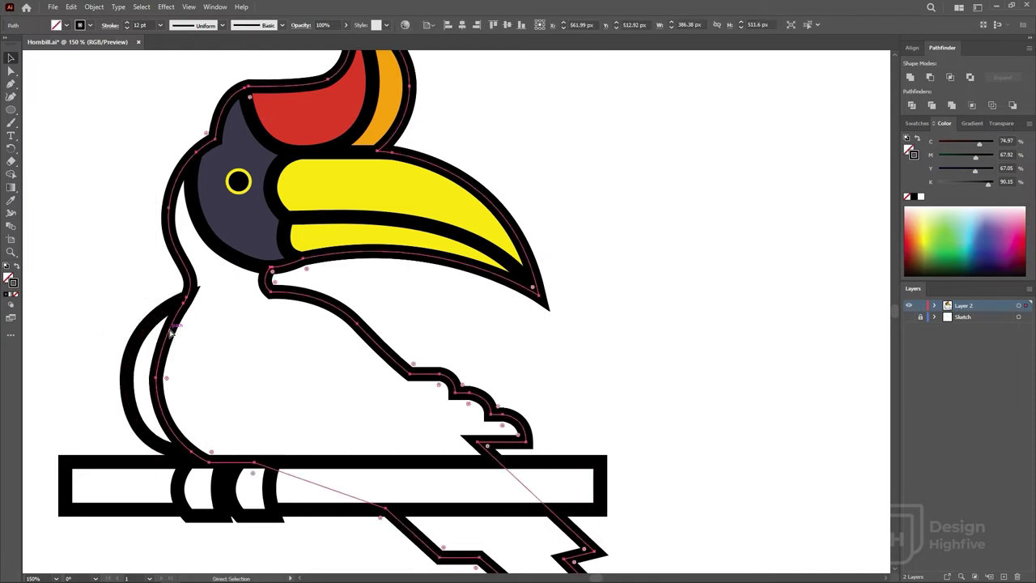
{"action": "left_click", "coordinate": [16, 294]}
{"action": "key", "text": "ctrl+z"}
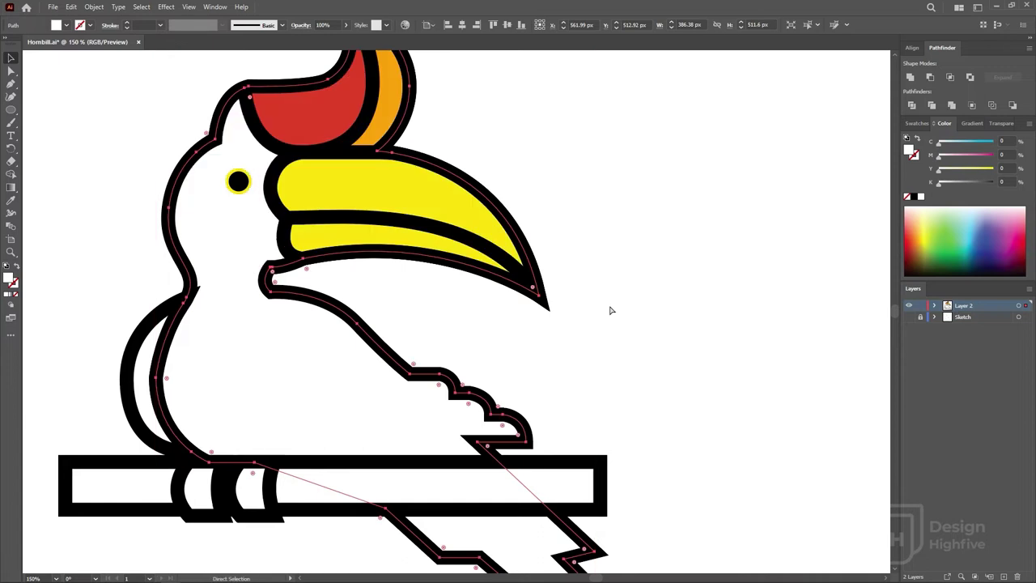
{"action": "key", "text": "ctrl+z"}
{"action": "left_click", "coordinate": [479, 317]}
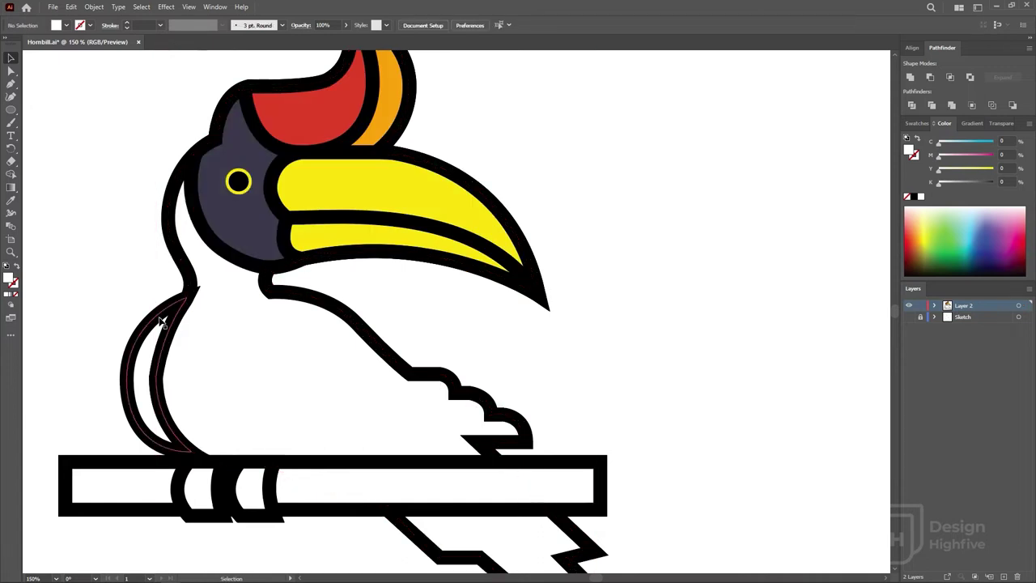
Fill the back crescent with the head's dark purple via Eyedropper, then view outlines
{"action": "left_click", "coordinate": [150, 365]}
{"action": "key", "text": "i"}
{"action": "left_click", "coordinate": [206, 219]}
{"action": "left_click", "coordinate": [398, 300]}
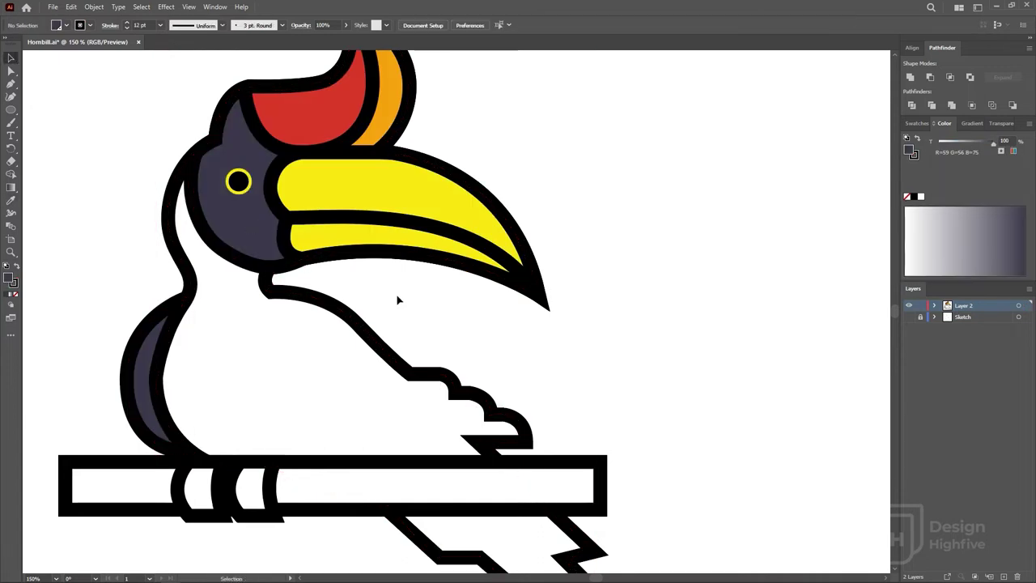
{"action": "key", "text": "ctrl+y"}
Pen a closed wing path from the neck base down to the wing tip
{"action": "key", "text": "p"}
{"action": "left_click", "coordinate": [267, 292]}
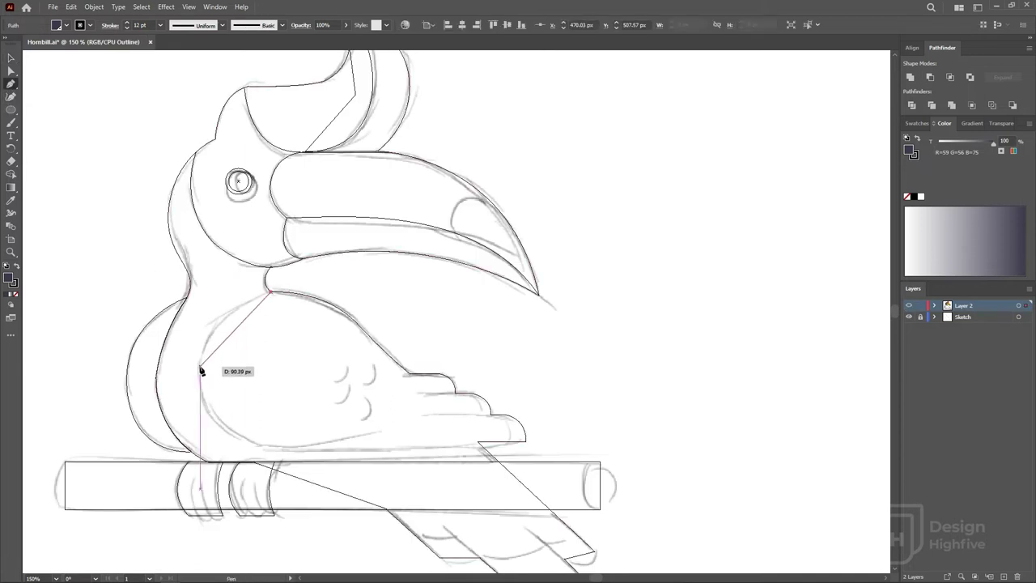
{"action": "left_click", "coordinate": [200, 366]}
{"action": "left_click", "coordinate": [271, 454]}
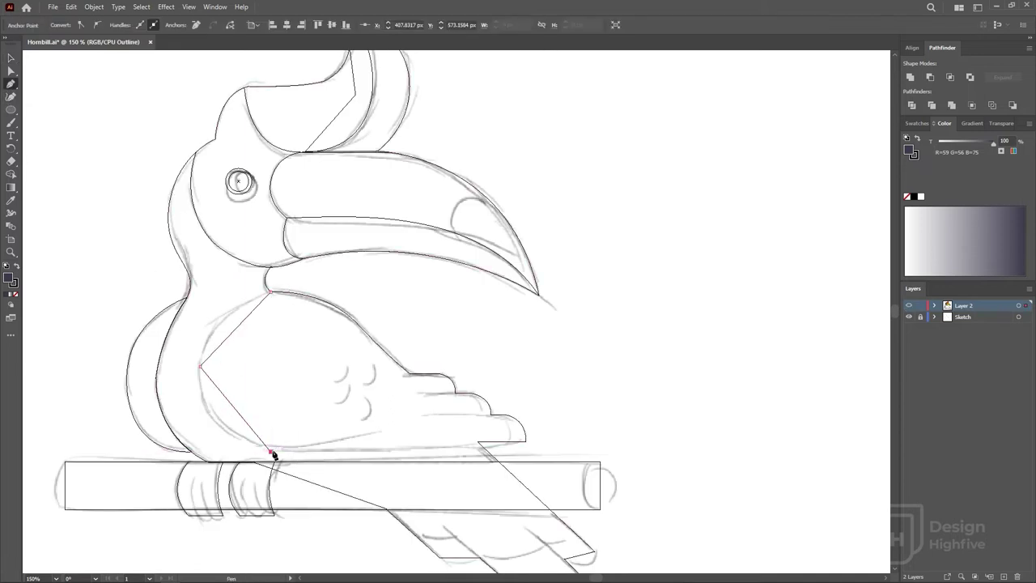
{"action": "left_click", "coordinate": [527, 441]}
{"action": "left_click", "coordinate": [536, 384]}
{"action": "left_click", "coordinate": [423, 322]}
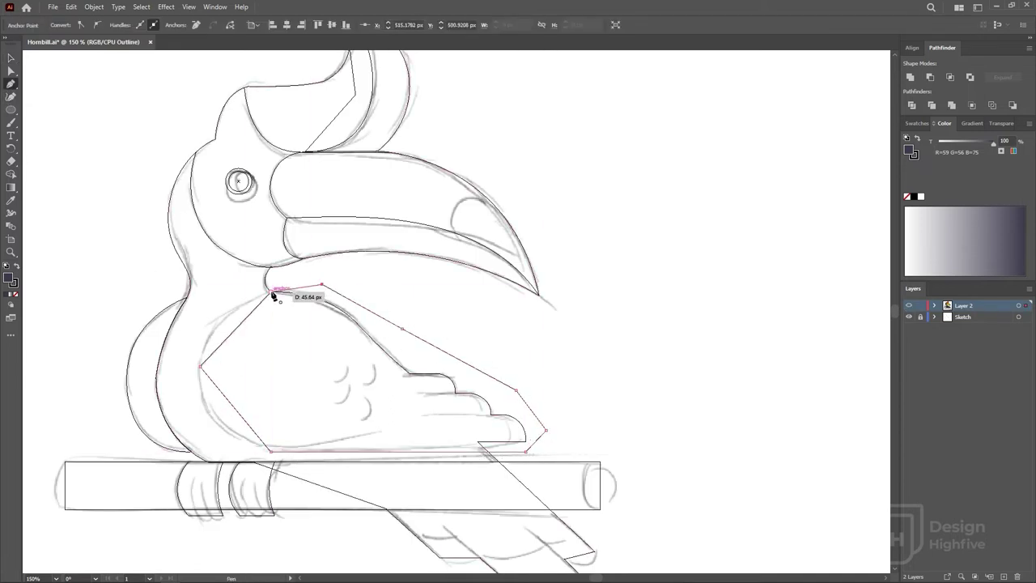
{"action": "left_click", "coordinate": [271, 293]}
Fit the wing's anchors to the sketch's stepped feathers and curved front edge
{"action": "key", "text": "a"}
{"action": "scroll", "coordinate": [513, 442], "scroll_direction": "up", "scroll_amount": 3}
{"action": "left_click_drag", "start_coordinate": [203, 231], "coordinate": [386, 308]}
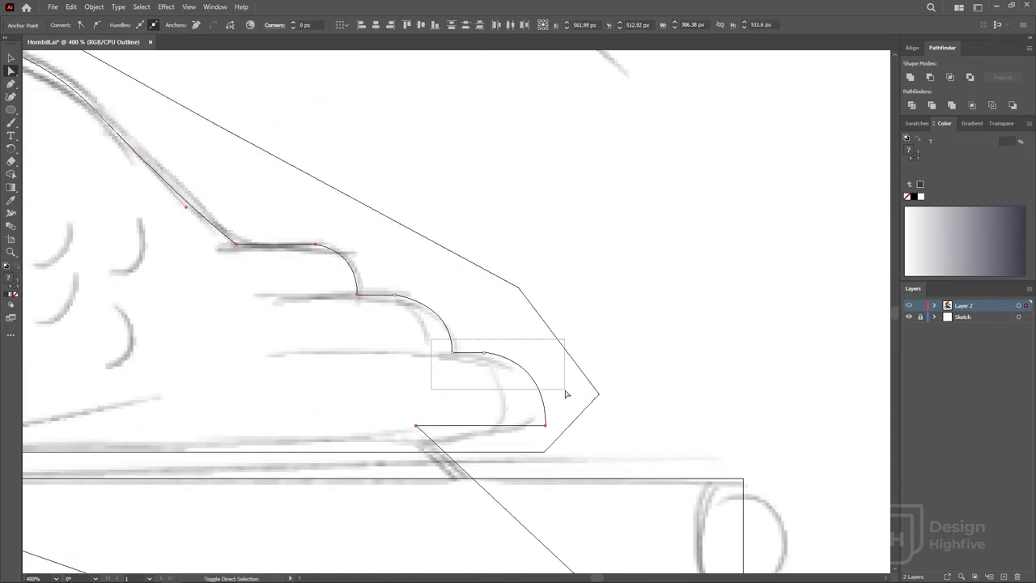
{"action": "left_click_drag", "start_coordinate": [567, 395], "coordinate": [567, 394]}
{"action": "mouse_move", "coordinate": [421, 423]}
{"action": "left_mouse_down"}
{"action": "mouse_move", "coordinate": [564, 365]}
{"action": "mouse_move", "coordinate": [599, 405]}
{"action": "mouse_move", "coordinate": [578, 426]}
{"action": "left_mouse_up"}
{"action": "scroll", "coordinate": [566, 372], "scroll_direction": "down", "scroll_amount": 1}
{"action": "scroll", "coordinate": [578, 426], "scroll_direction": "down", "scroll_amount": 1}
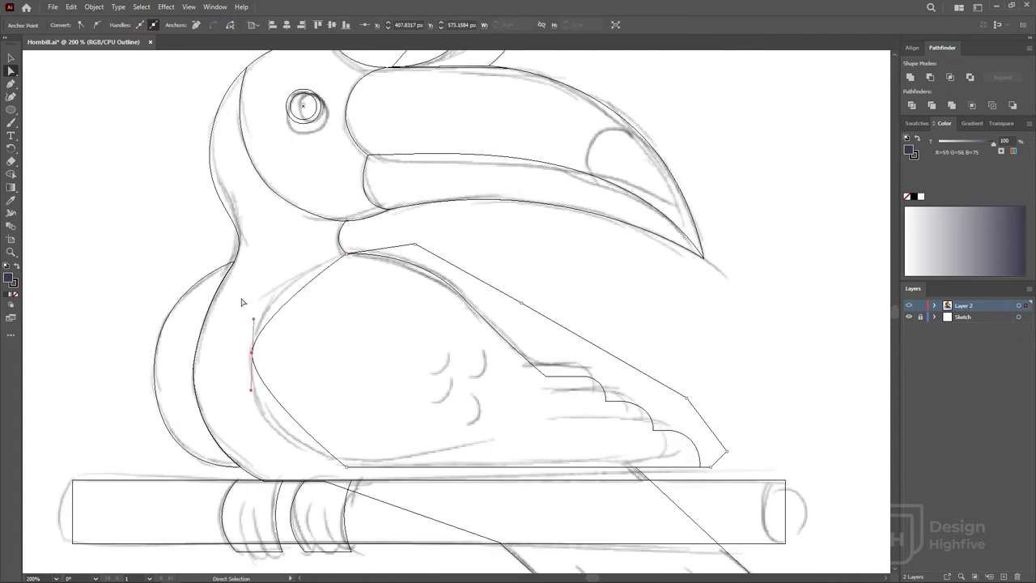
{"action": "left_click_drag", "start_coordinate": [252, 281], "coordinate": [256, 417]}
{"action": "key", "text": "v"}
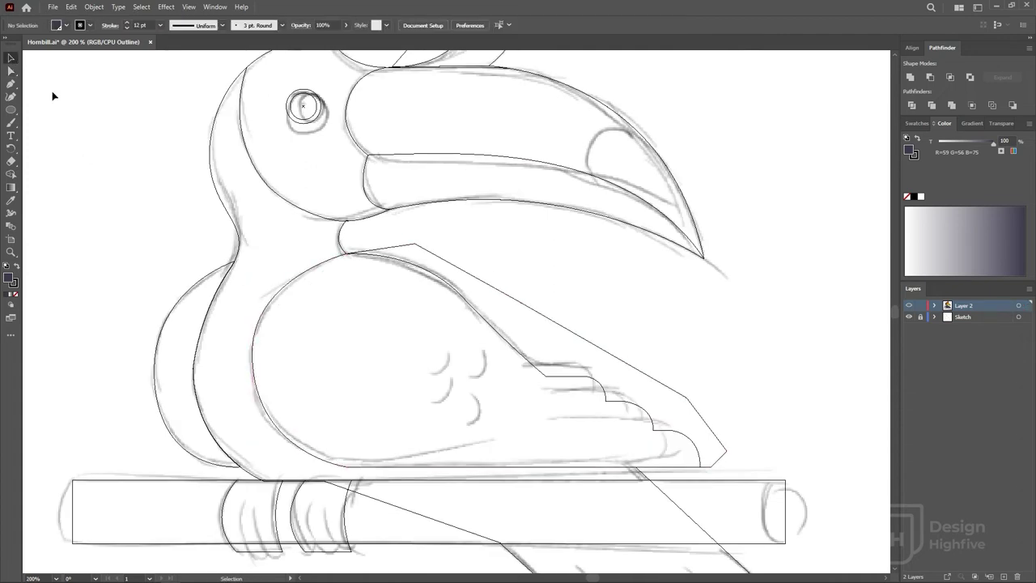
{"action": "left_click", "coordinate": [534, 289]}
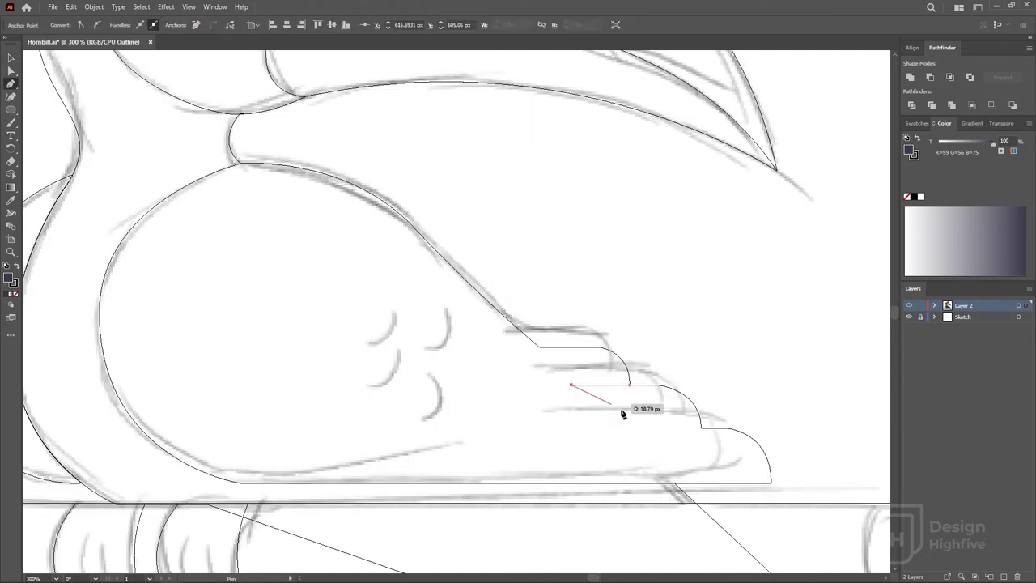
Draw a small circle over a wing feather mark and copy it over the others
{"action": "left_click", "coordinate": [701, 427]}
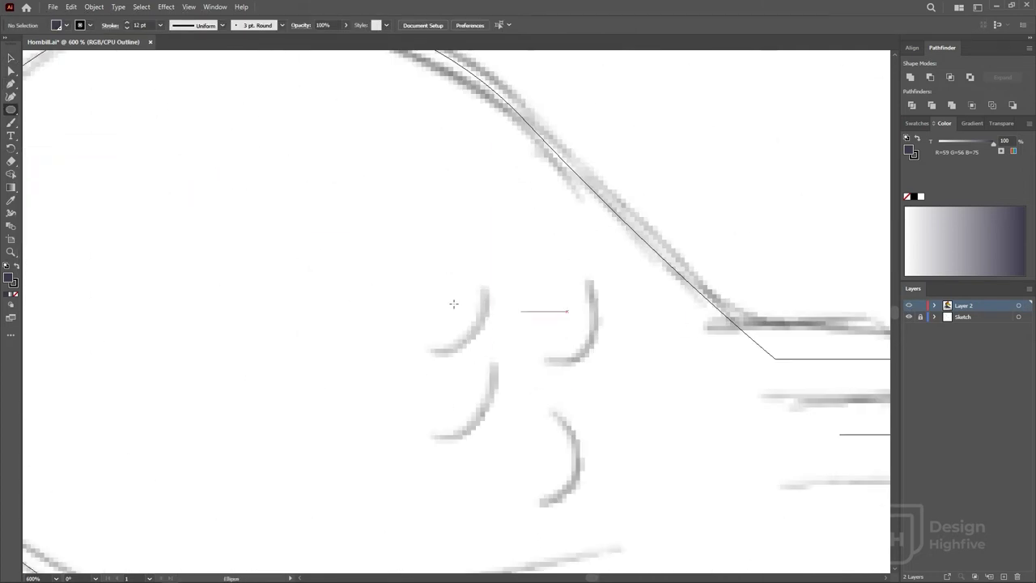
{"action": "mouse_move", "coordinate": [393, 248]}
{"action": "left_mouse_down"}
{"action": "mouse_move", "coordinate": [490, 345]}
{"action": "mouse_move", "coordinate": [596, 332]}
{"action": "left_mouse_up"}
{"action": "key", "text": "v"}
{"action": "mouse_move", "coordinate": [479, 329]}
{"action": "left_mouse_down"}
{"action": "mouse_move", "coordinate": [483, 428]}
{"action": "mouse_move", "coordinate": [571, 483]}
{"action": "left_mouse_up"}
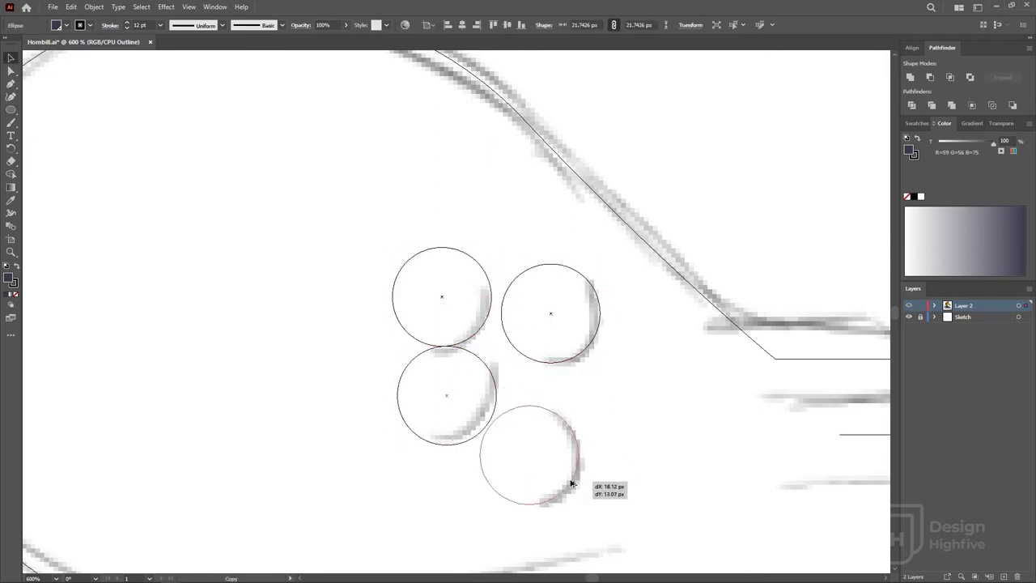
Add anchors to the circles so they can be cut into arcs
{"action": "key", "text": "a"}
{"action": "left_click", "coordinate": [554, 418]}
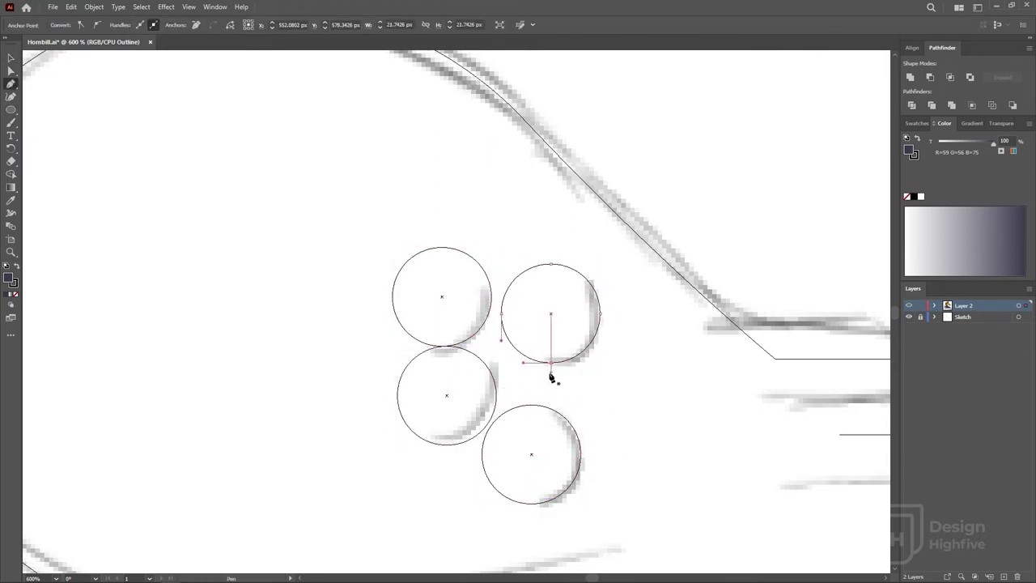
{"action": "left_click", "coordinate": [483, 261]}
{"action": "left_click", "coordinate": [418, 345]}
{"action": "left_click", "coordinate": [429, 442]}
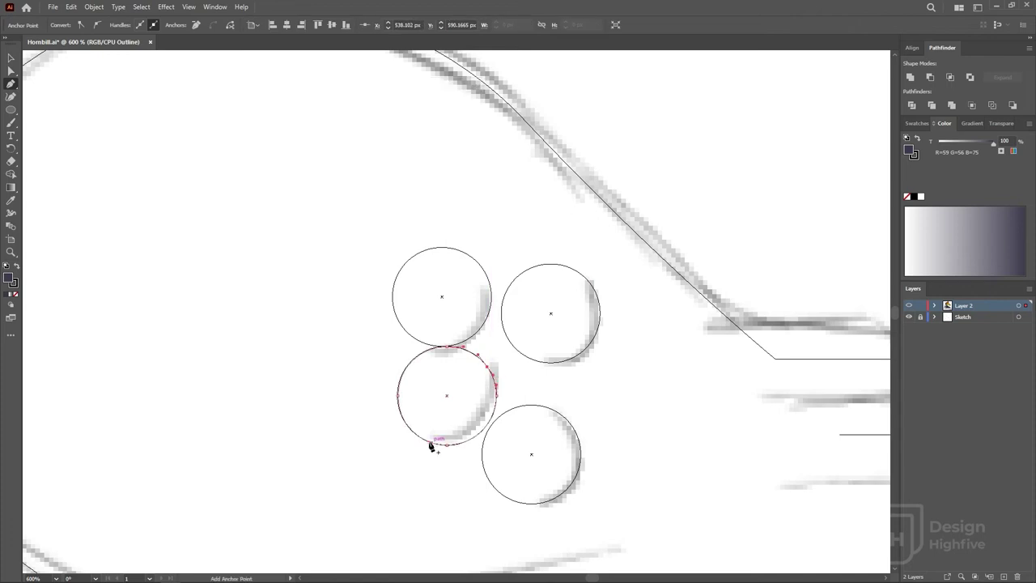
Delete the circles' left segments, leaving curved feather arcs
{"action": "key", "text": "a"}
{"action": "left_click", "coordinate": [398, 396]}
{"action": "key", "text": "Delete"}
{"action": "left_click", "coordinate": [387, 283]}
{"action": "key", "text": "Delete"}
{"action": "left_click_drag", "start_coordinate": [551, 250], "coordinate": [583, 283]}
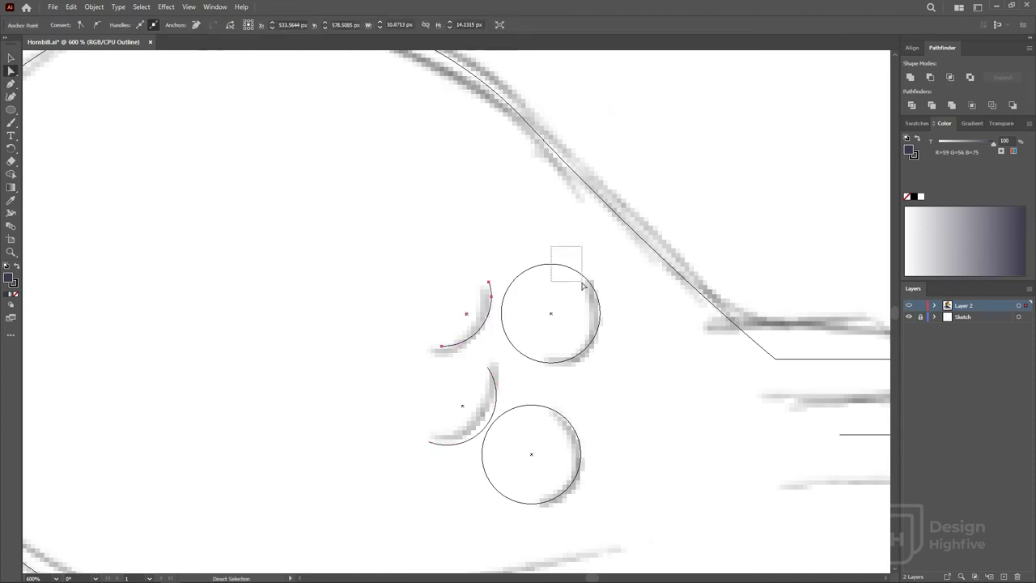
{"action": "key", "text": "Delete"}
{"action": "left_click", "coordinate": [484, 453]}
{"action": "key", "text": "Delete"}
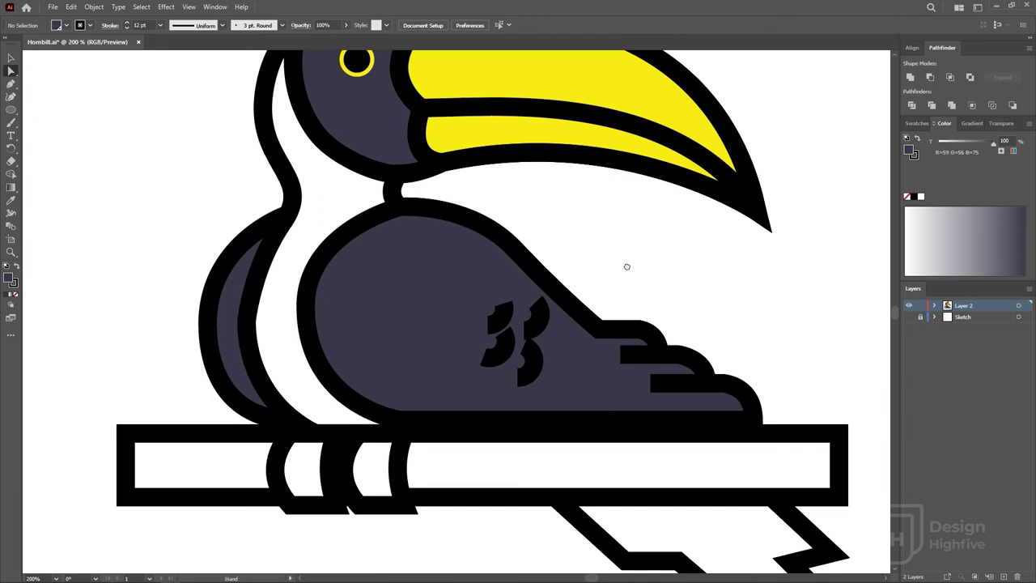
Select the feather pieces and raise the lower tail-feather stroke weight toward 12 pt
{"action": "left_click_drag", "start_coordinate": [627, 266], "coordinate": [617, 275]}
{"action": "key", "text": "v"}
{"action": "left_click", "coordinate": [526, 324]}
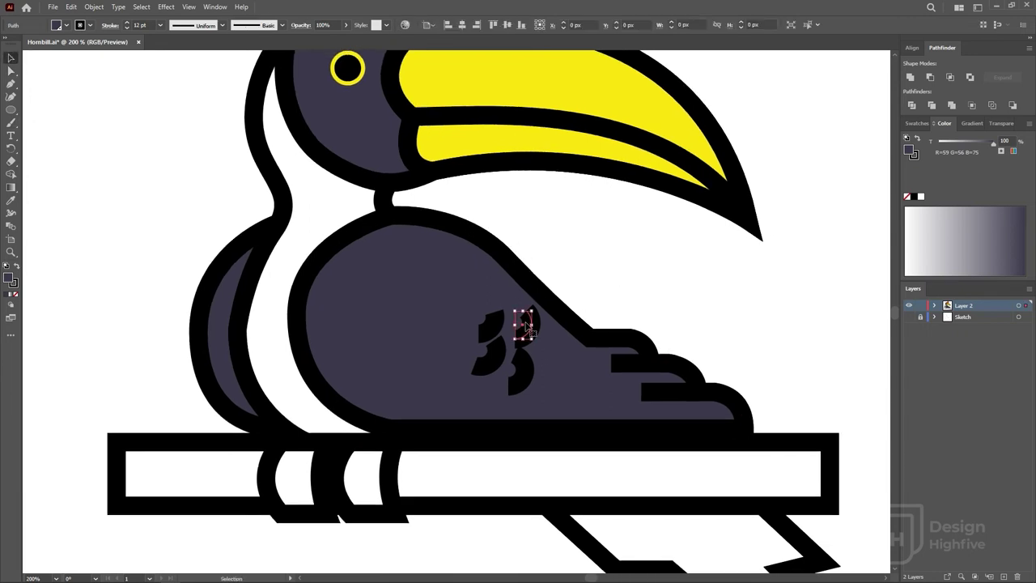
{"action": "left_click", "coordinate": [526, 376], "text": "shift"}
{"action": "left_click", "coordinate": [109, 25]}
{"action": "left_click", "coordinate": [41, 36]}
{"action": "left_click", "coordinate": [178, 173]}
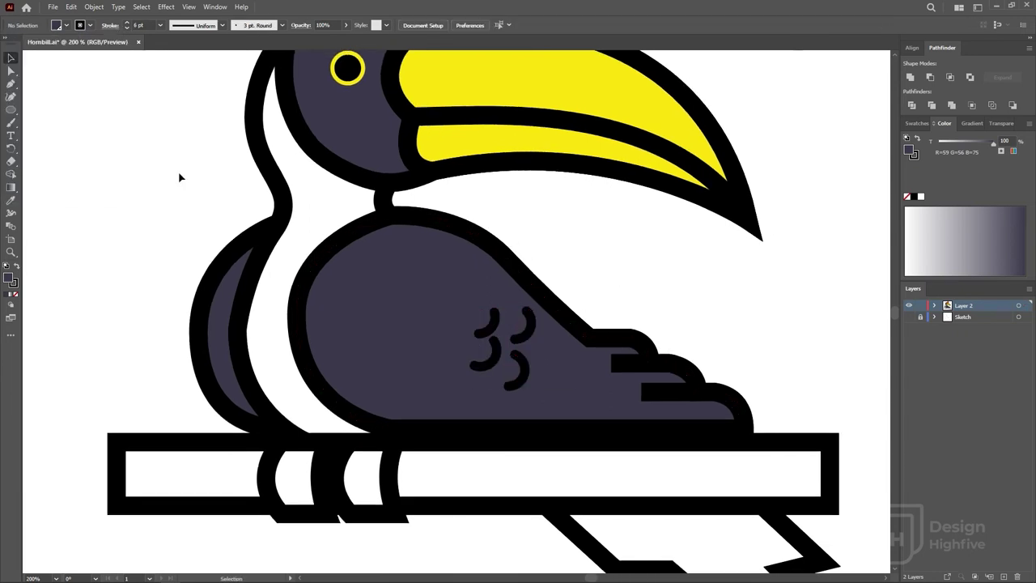
{"action": "left_click", "coordinate": [632, 368]}
Set the tail-feather stroke weight to 12 pt
{"action": "left_click", "coordinate": [109, 25]}
{"action": "left_click", "coordinate": [40, 36]}
{"action": "left_click", "coordinate": [606, 259]}
Move the outline anchor where tail meets branch into the branch notch corner
{"action": "scroll", "coordinate": [606, 259], "scroll_direction": "down", "scroll_amount": 1}
{"action": "left_click", "coordinate": [364, 300]}
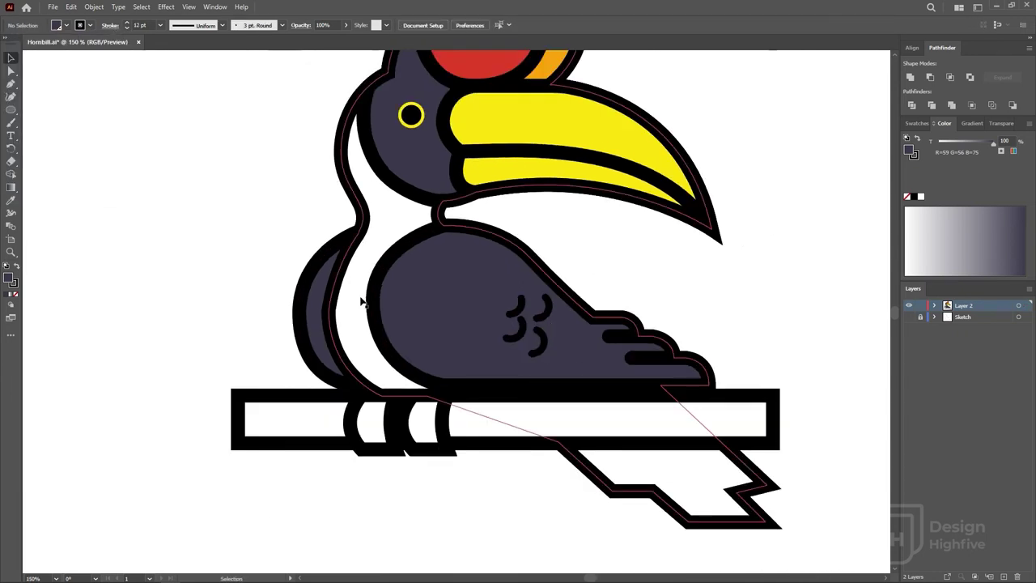
{"action": "key", "text": "a"}
{"action": "left_click", "coordinate": [232, 215]}
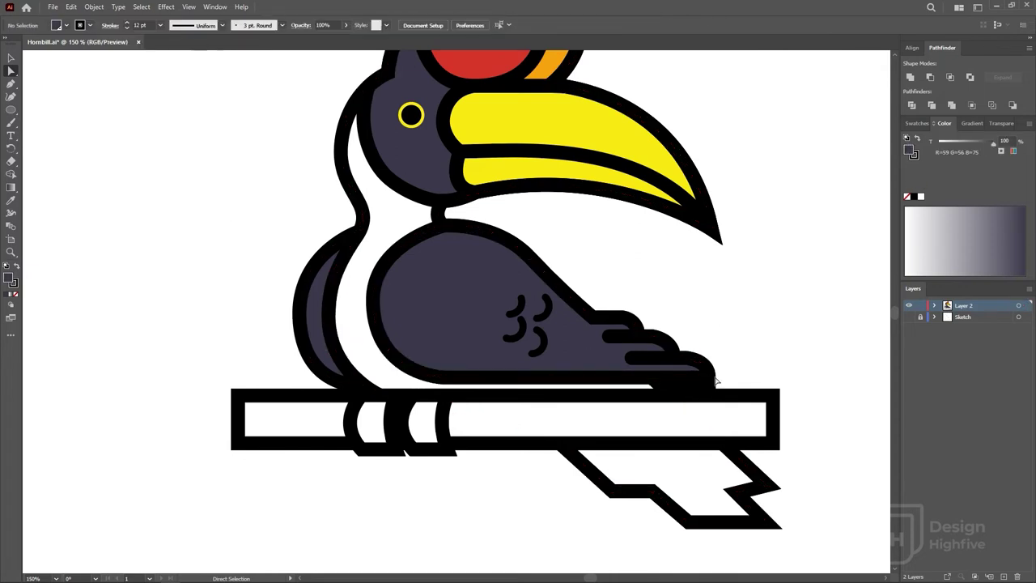
{"action": "left_click", "coordinate": [685, 390]}
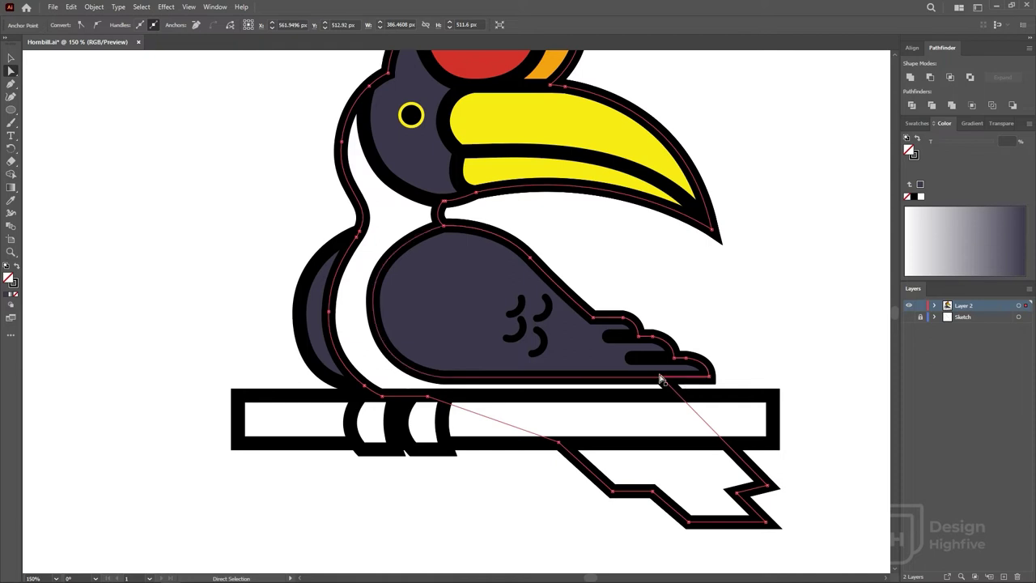
{"action": "left_click", "coordinate": [661, 379]}
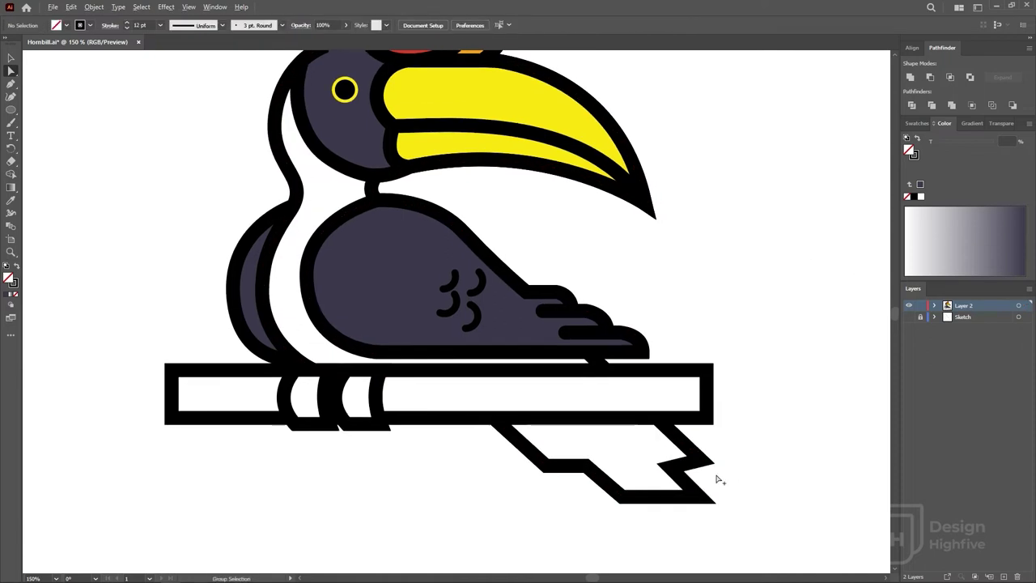
{"action": "scroll", "coordinate": [718, 478], "scroll_direction": "up", "scroll_amount": 2}
{"action": "mouse_move", "coordinate": [627, 467]}
{"action": "left_mouse_down"}
{"action": "mouse_move", "coordinate": [582, 438]}
{"action": "mouse_move", "coordinate": [559, 395]}
{"action": "left_mouse_up"}
{"action": "left_click", "coordinate": [719, 481]}
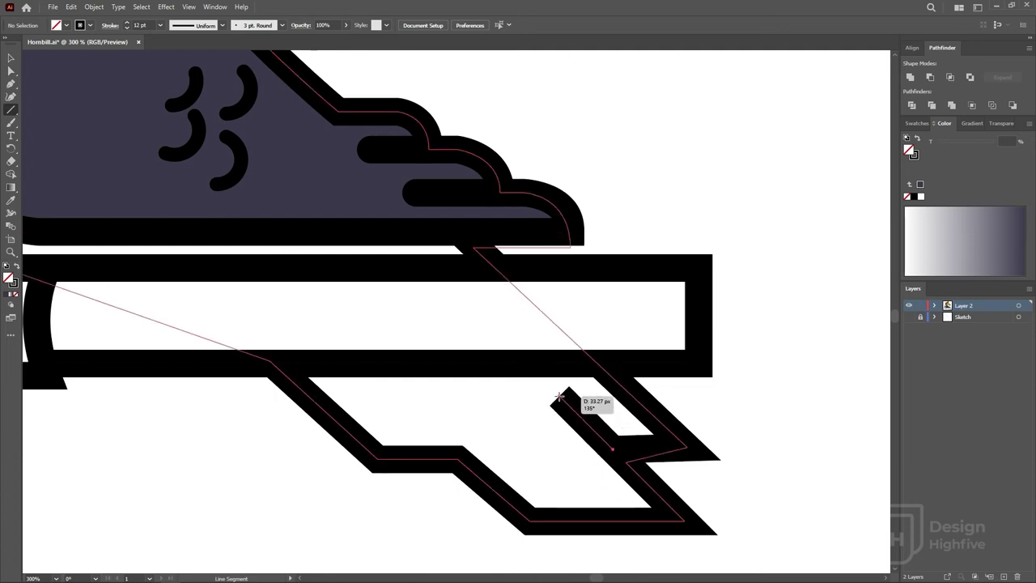
Draw two diagonal lines on the branch and give them round caps
{"action": "left_click_drag", "start_coordinate": [457, 459], "coordinate": [394, 398]}
{"action": "left_click_drag", "start_coordinate": [395, 399], "coordinate": [613, 462]}
{"action": "key", "text": "a"}
{"action": "left_click", "coordinate": [110, 25]}
{"action": "left_click", "coordinate": [401, 478]}
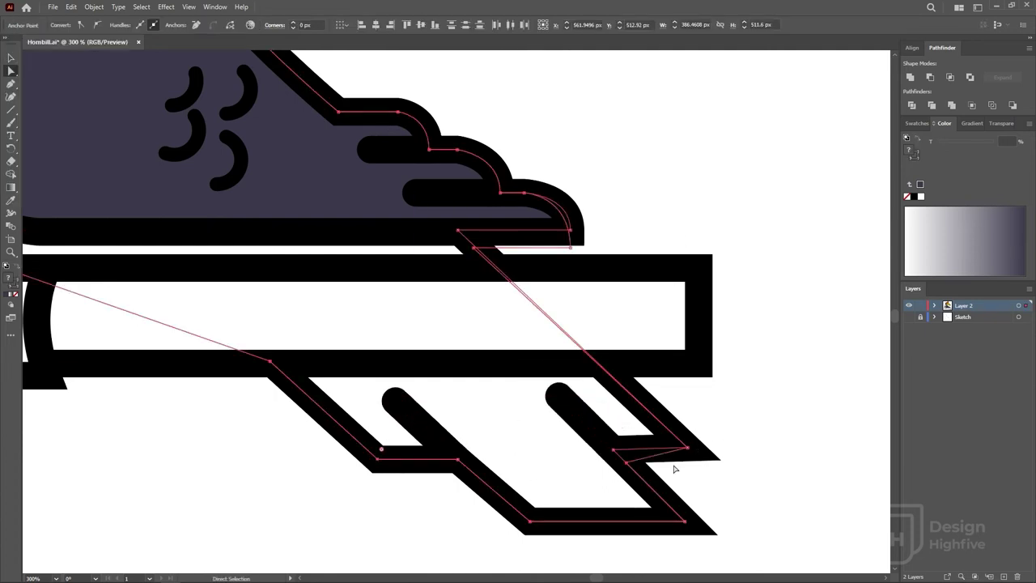
Round the outer outline's corners at the branch's right end
{"action": "left_click", "coordinate": [624, 462]}
{"action": "left_click", "coordinate": [714, 470]}
{"action": "left_click", "coordinate": [668, 483]}
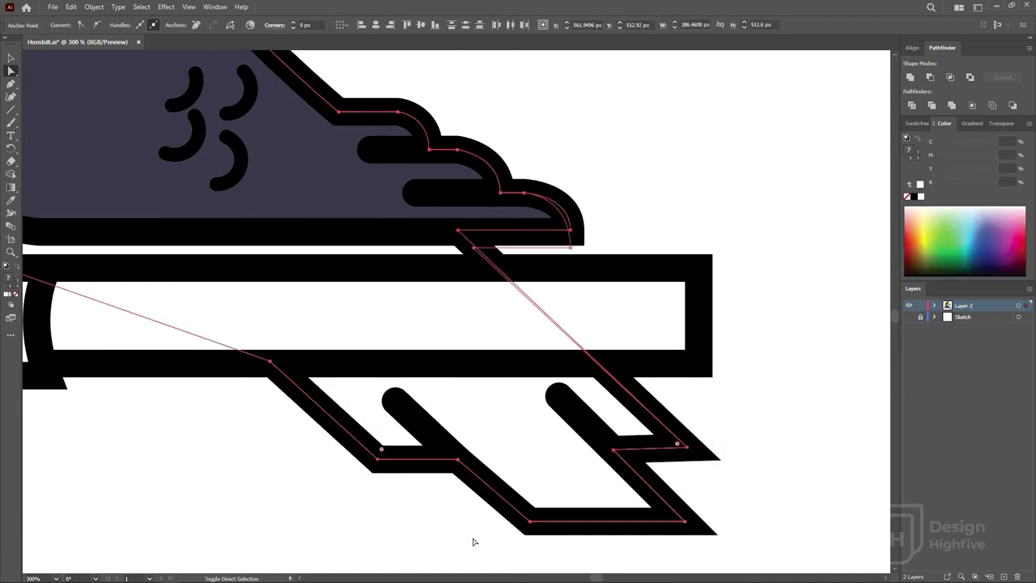
{"action": "left_click_drag", "start_coordinate": [676, 518], "coordinate": [667, 515]}
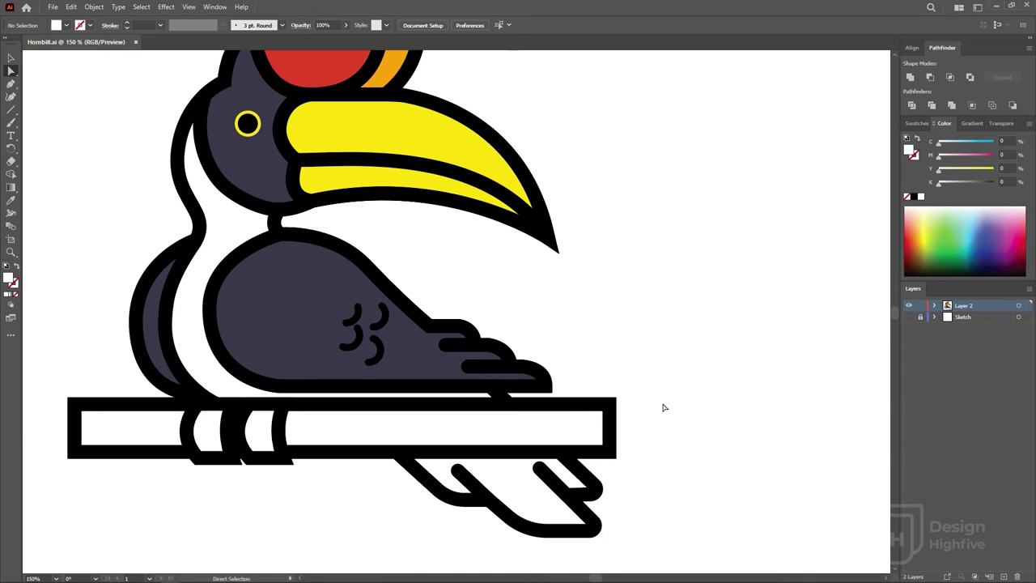
{"action": "left_click", "coordinate": [177, 363]}
Draw a belly shading shape, trim it with Shape Builder, and send it behind the body
{"action": "left_click_drag", "start_coordinate": [211, 326], "coordinate": [207, 275]}
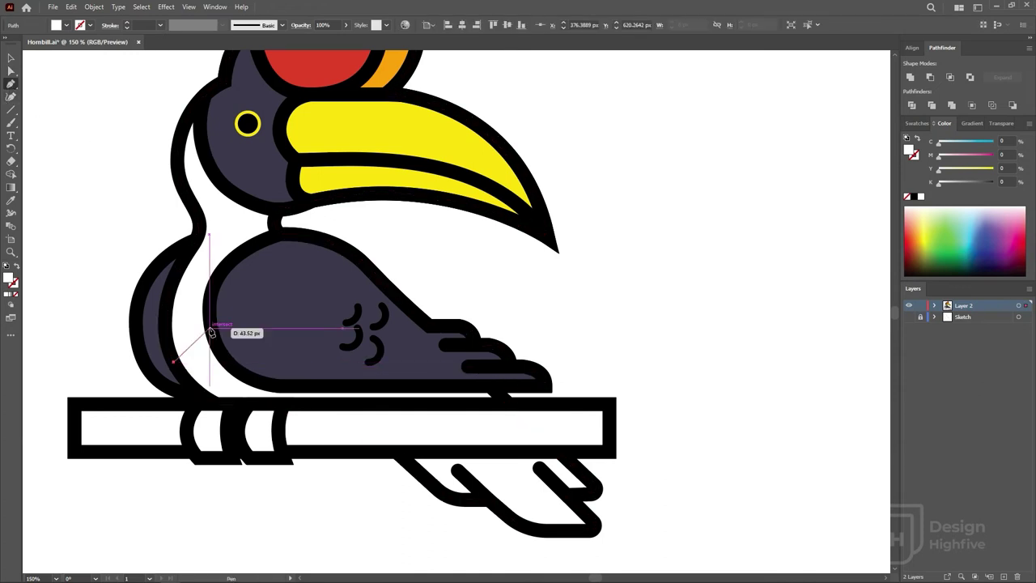
{"action": "left_click", "coordinate": [546, 381]}
{"action": "left_click", "coordinate": [531, 400]}
{"action": "left_click", "coordinate": [190, 402]}
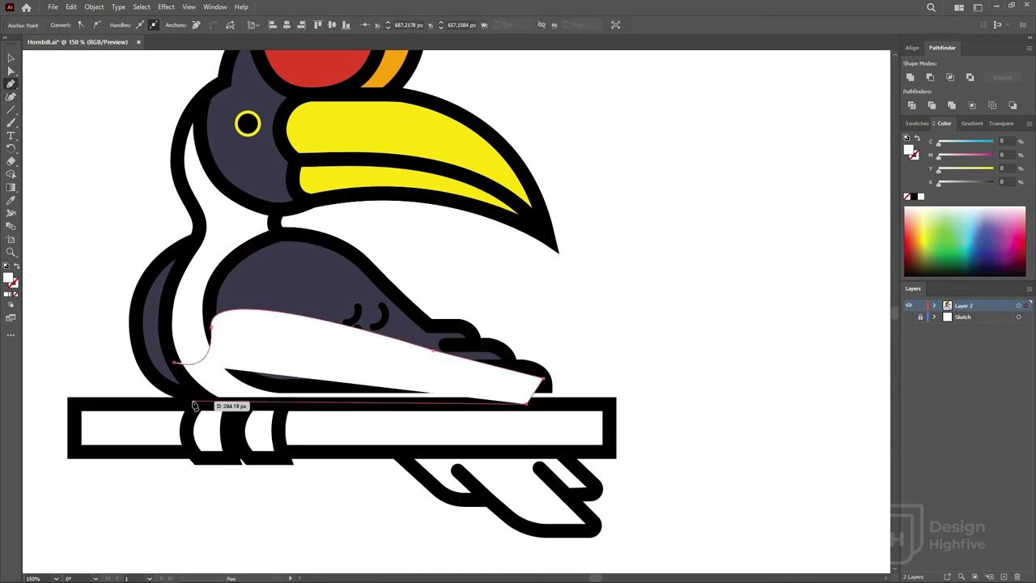
{"action": "left_click", "coordinate": [177, 364]}
{"action": "key", "text": "v"}
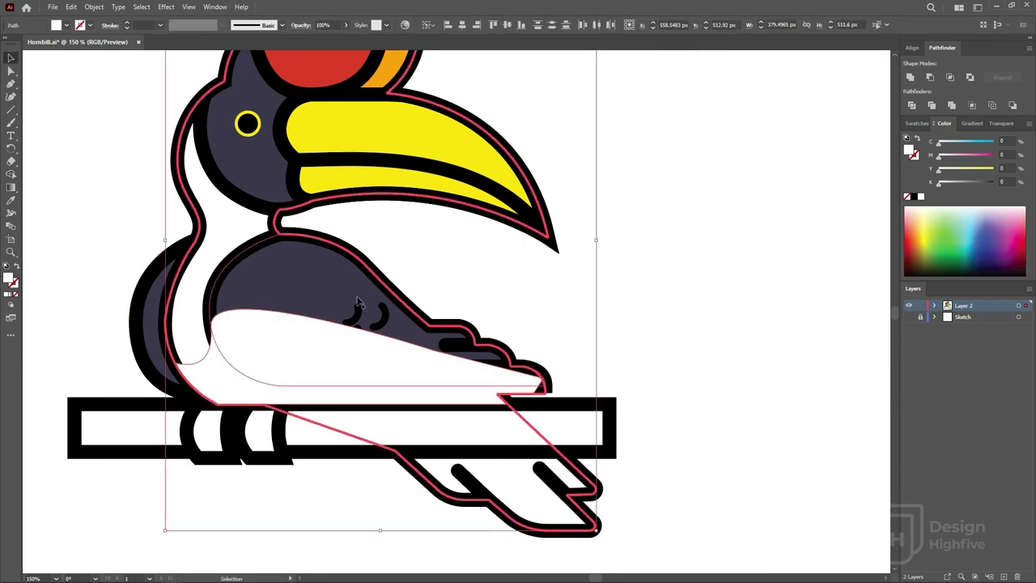
{"action": "left_click", "coordinate": [359, 303]}
{"action": "key", "text": "ctrl+shift+bracketleft"}
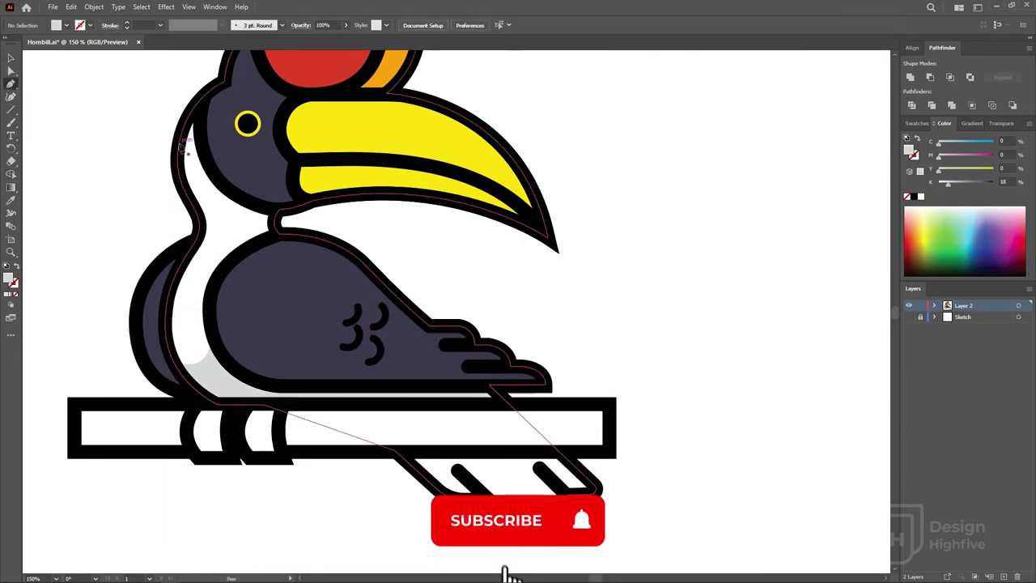
Draw a light grey throat shading shape and send it behind the head
{"action": "left_click_drag", "start_coordinate": [178, 151], "coordinate": [195, 160]}
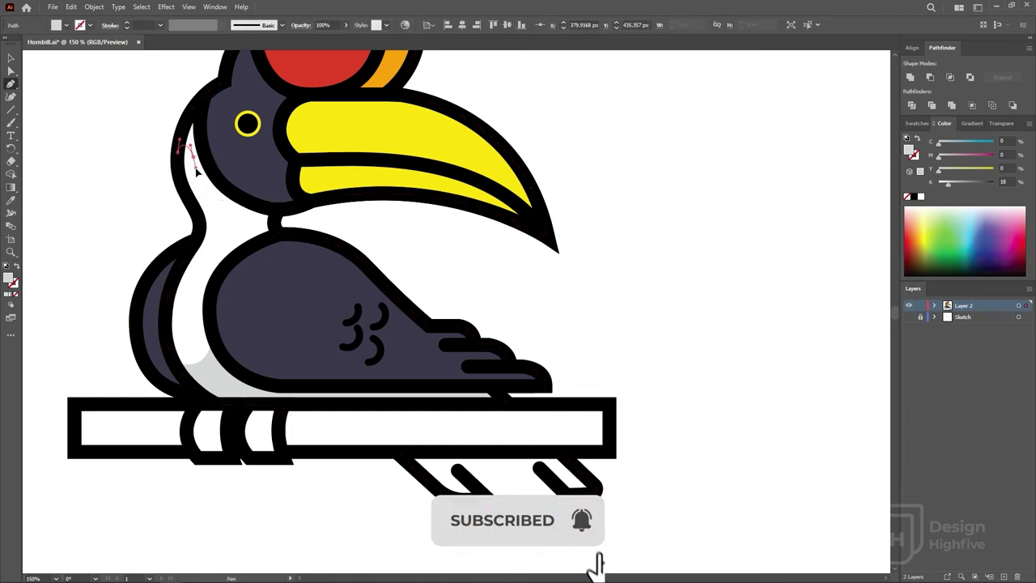
{"action": "left_click_drag", "start_coordinate": [261, 180], "coordinate": [262, 226]}
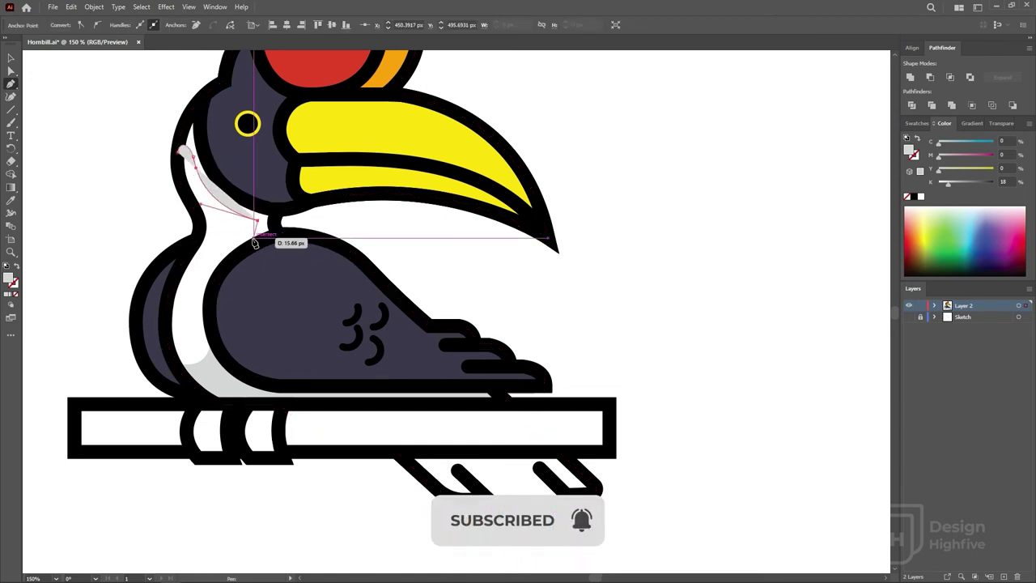
{"action": "left_click", "coordinate": [275, 130]}
{"action": "left_click", "coordinate": [187, 95]}
{"action": "left_click", "coordinate": [148, 113]}
{"action": "left_click", "coordinate": [170, 153]}
{"action": "left_click", "coordinate": [11, 59]}
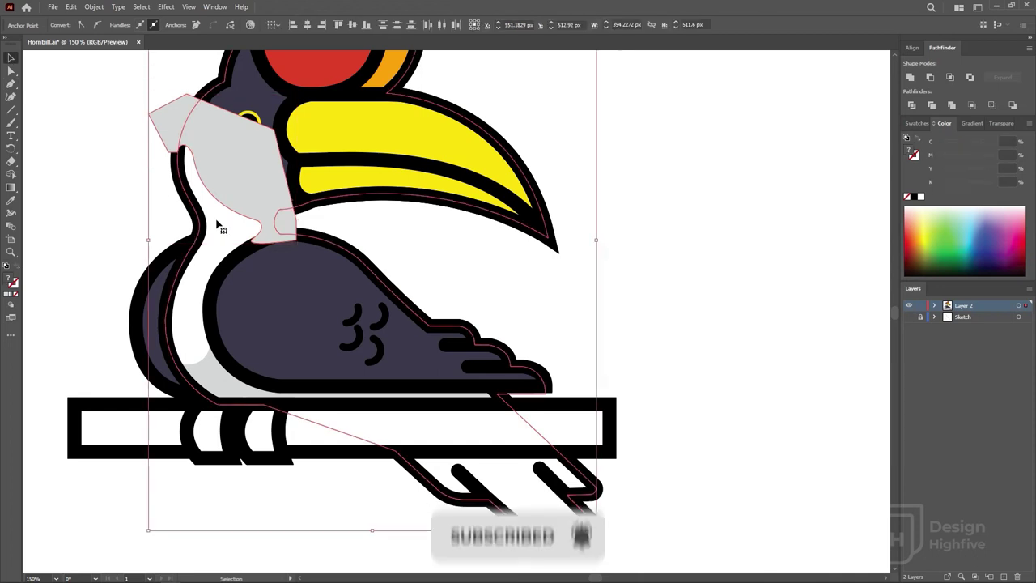
{"action": "left_click", "coordinate": [251, 182]}
{"action": "key", "text": "ctrl+shift+bracketleft"}
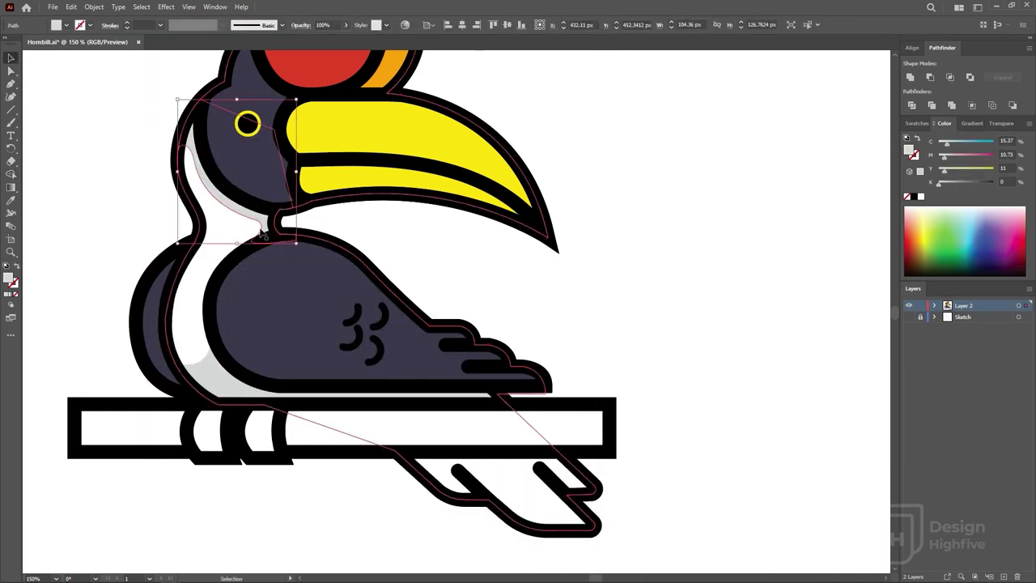
{"action": "left_click", "coordinate": [374, 230]}
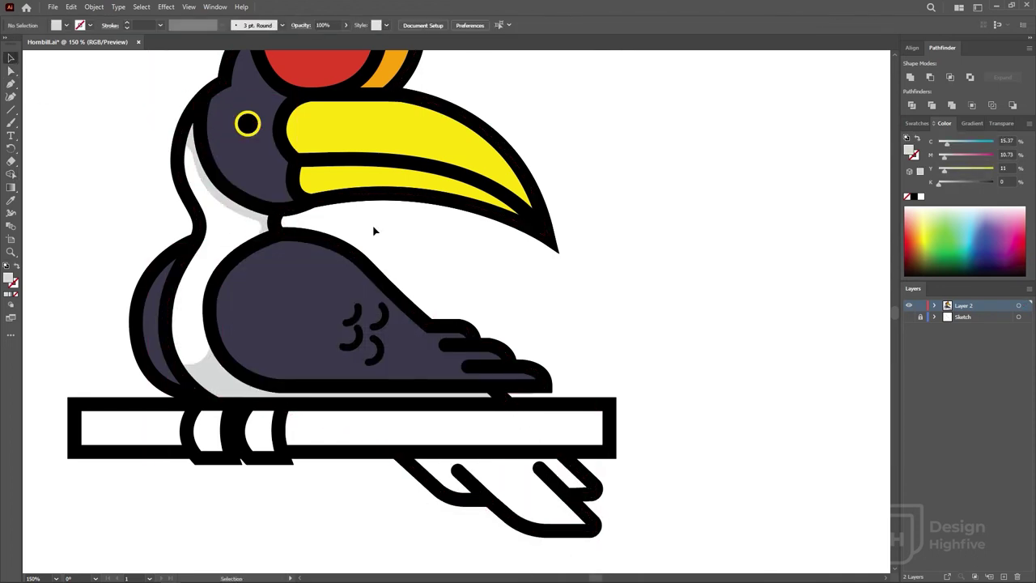
{"action": "left_click", "coordinate": [11, 108]}
Draw a thin grey strip along the perch's bottom edge
{"action": "left_click_drag", "start_coordinate": [404, 451], "coordinate": [572, 463]}
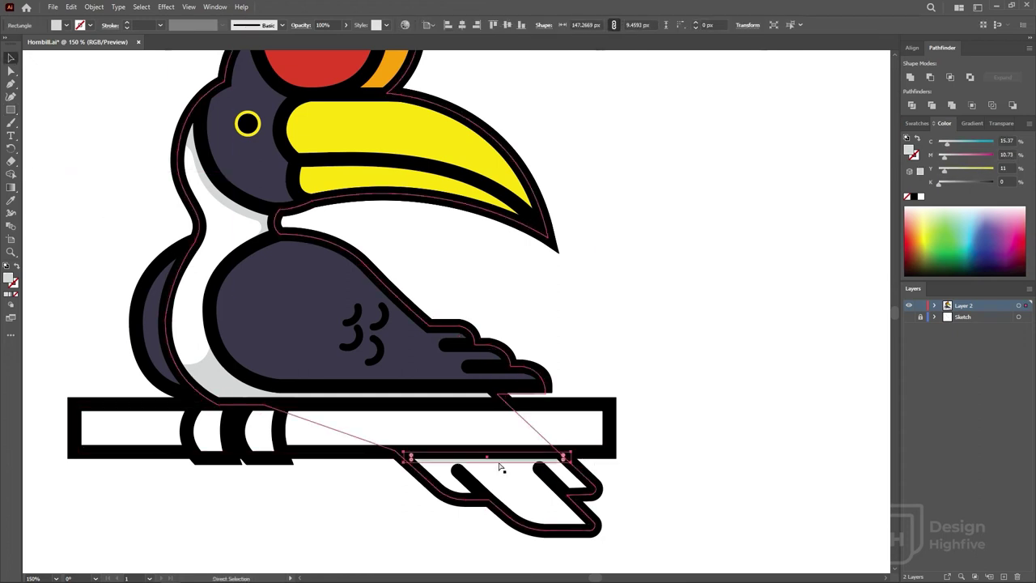
{"action": "key", "text": "ctrl+shift+a"}
{"action": "scroll", "coordinate": [497, 277], "scroll_direction": "up", "scroll_amount": 2}
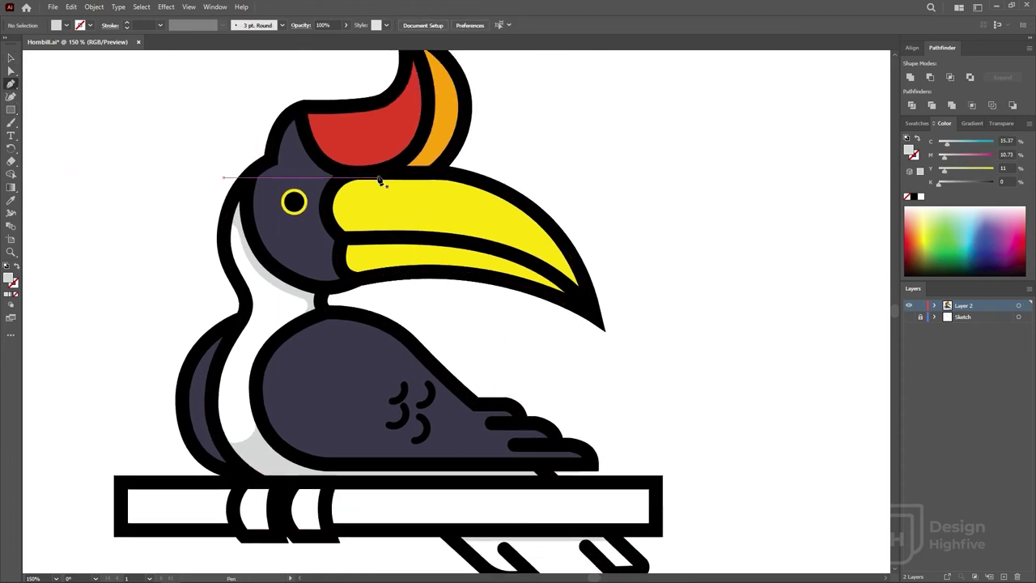
Pen a crescent at the upper beak base and merge the beak pieces with Shape Builder
{"action": "left_click", "coordinate": [379, 236]}
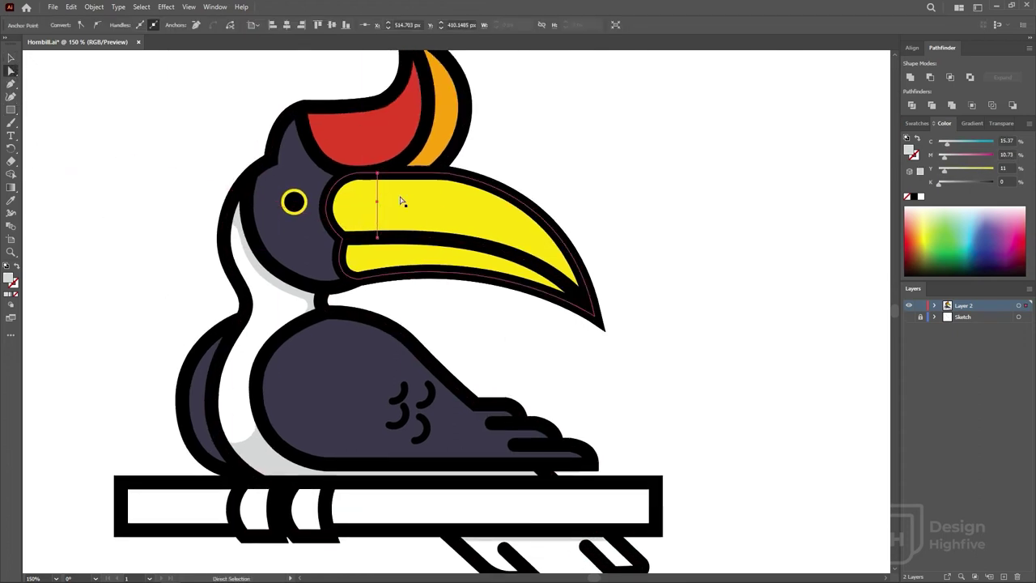
{"action": "left_click_drag", "start_coordinate": [363, 202], "coordinate": [364, 202]}
{"action": "key", "text": "s"}
{"action": "key", "text": "Return"}
{"action": "key", "text": "Escape"}
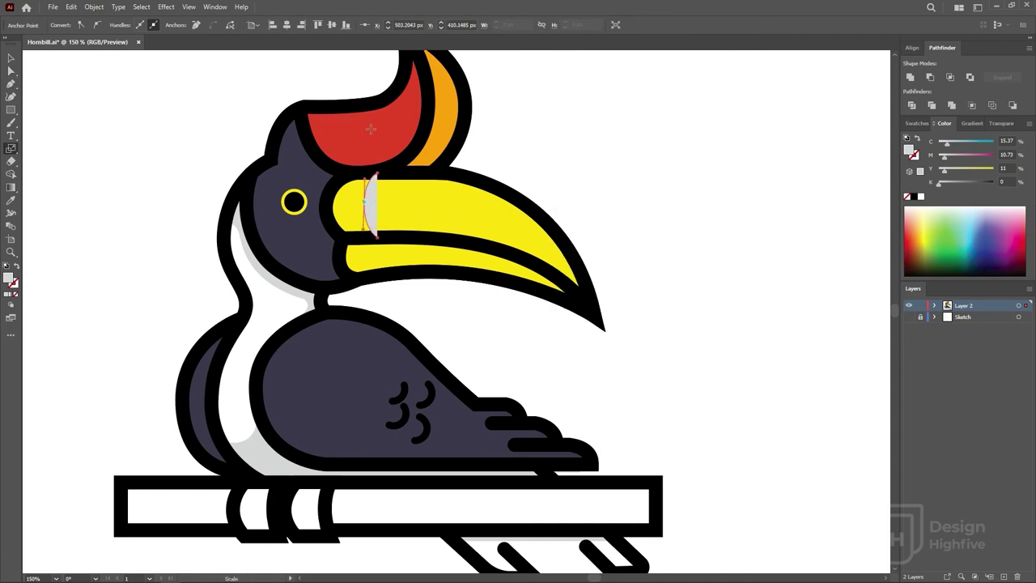
{"action": "key", "text": "p"}
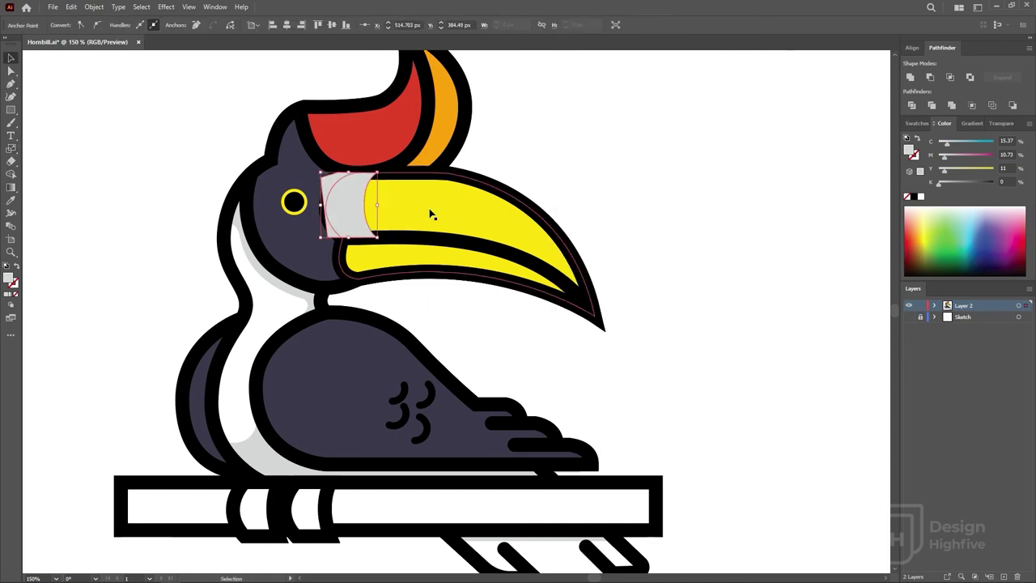
{"action": "left_click", "coordinate": [432, 213], "text": "shift"}
{"action": "key", "text": "shift+m"}
{"action": "left_click", "coordinate": [432, 213]}
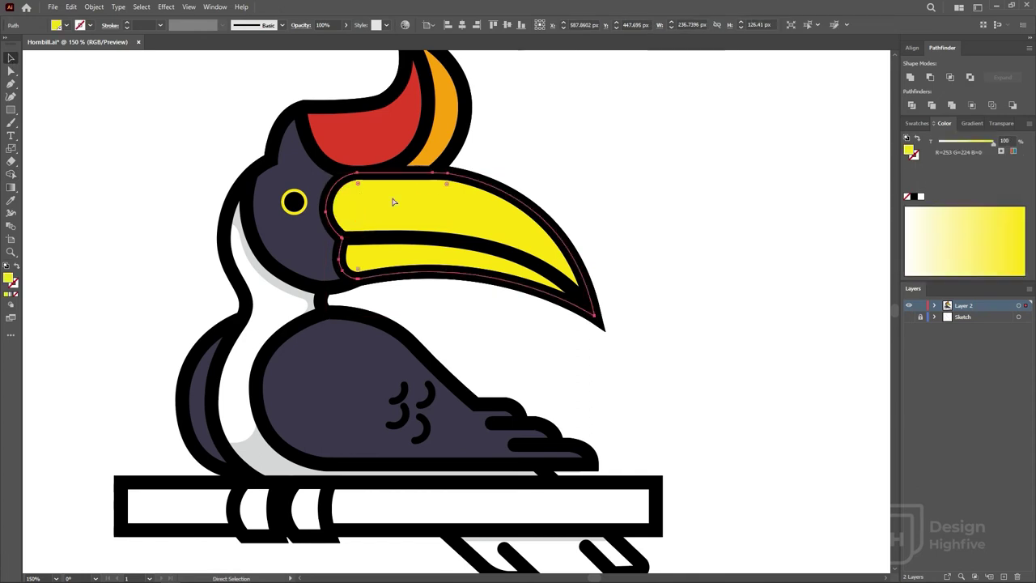
Fill the crescent with the casque's orange and Alt-drag a copy into the lower beak
{"action": "left_click", "coordinate": [348, 206]}
{"action": "key", "text": "i"}
{"action": "left_click", "coordinate": [445, 138]}
{"action": "key", "text": "v"}
{"action": "key", "text": "ctrl+shift+a"}
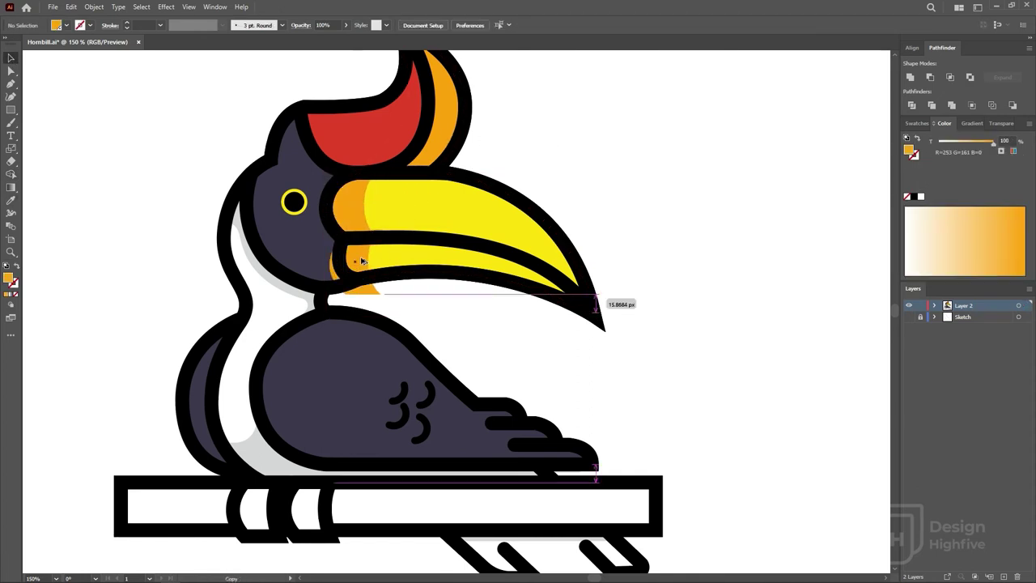
{"action": "left_click_drag", "start_coordinate": [361, 261], "coordinate": [361, 251]}
Finish and close the beak tip shape in Outline view
{"action": "key", "text": "a"}
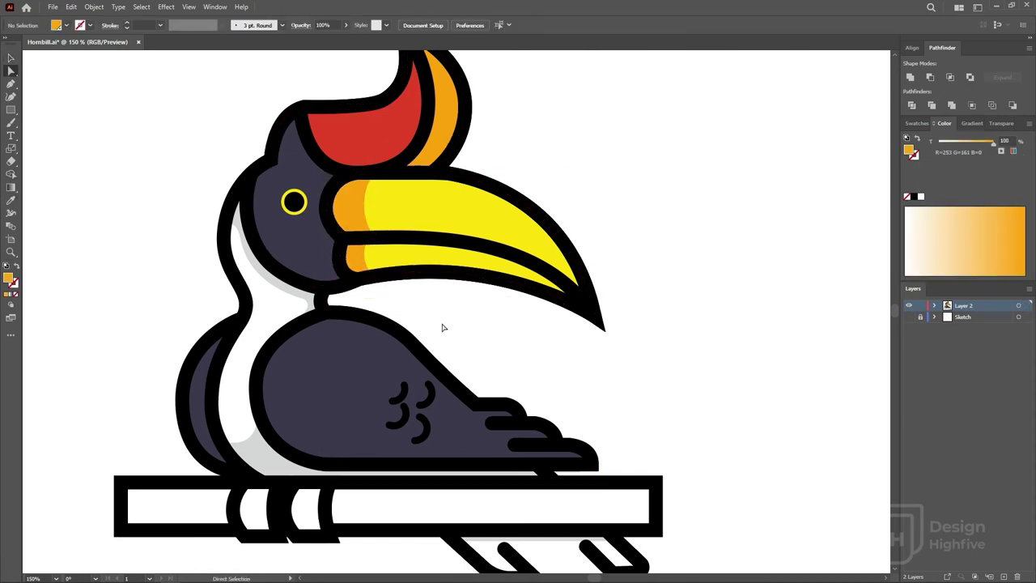
{"action": "key", "text": "ctrl+y"}
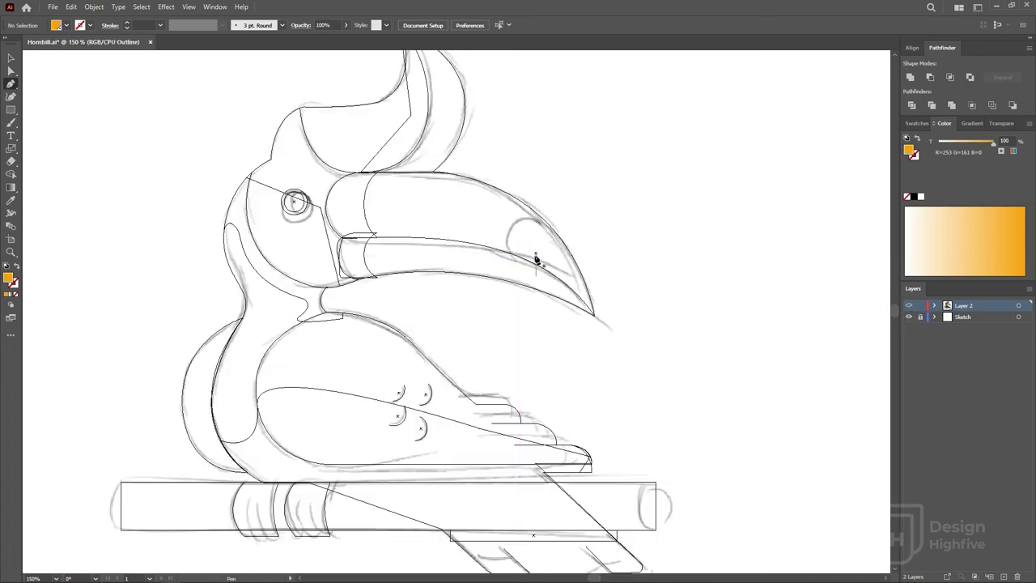
{"action": "left_click_drag", "start_coordinate": [545, 222], "coordinate": [609, 239]}
{"action": "left_click", "coordinate": [593, 318]}
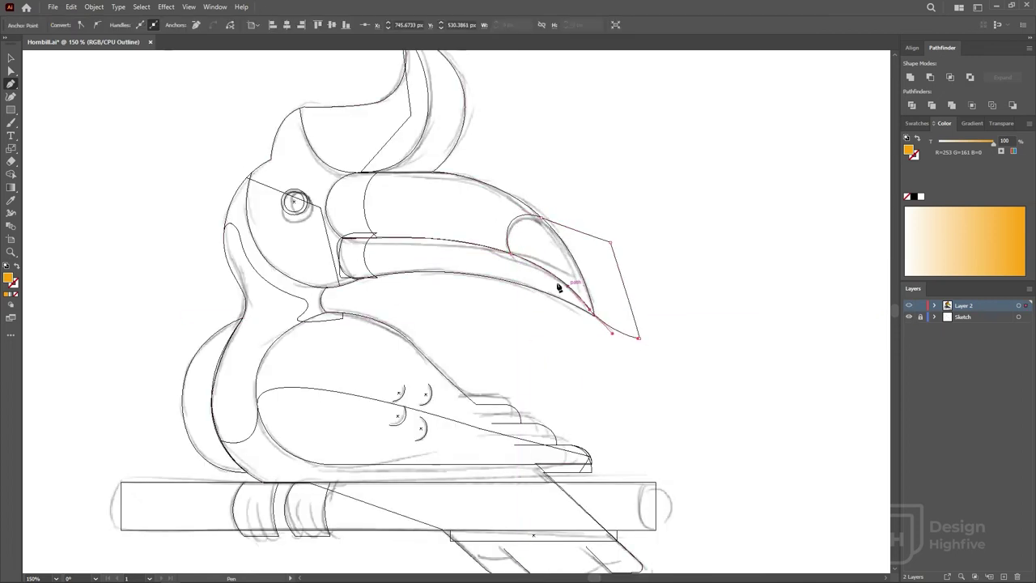
Colour the beak tip red in Preview and shift the eye dot to reveal a highlight
{"action": "left_click", "coordinate": [12, 59]}
{"action": "key", "text": "ctrl+y"}
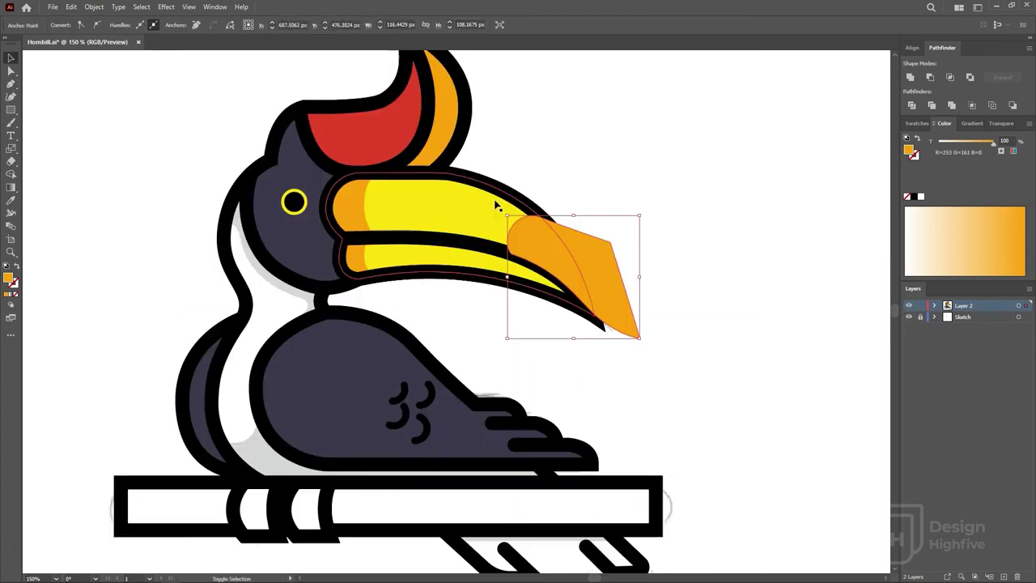
{"action": "left_click", "coordinate": [499, 215]}
{"action": "key", "text": "a"}
{"action": "left_click", "coordinate": [521, 245]}
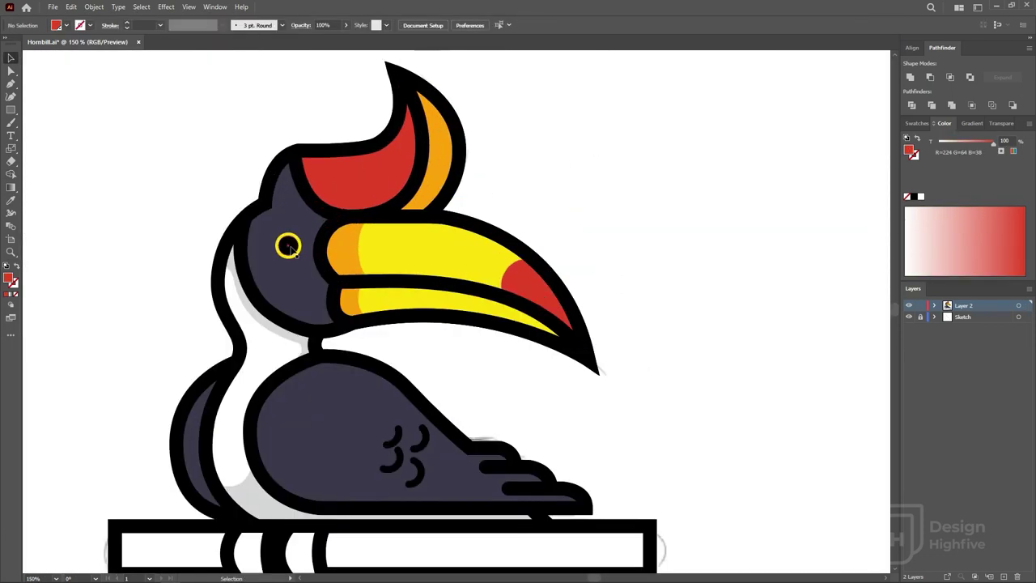
{"action": "left_click", "coordinate": [289, 247]}
{"action": "left_click_drag", "start_coordinate": [289, 247], "coordinate": [326, 236]}
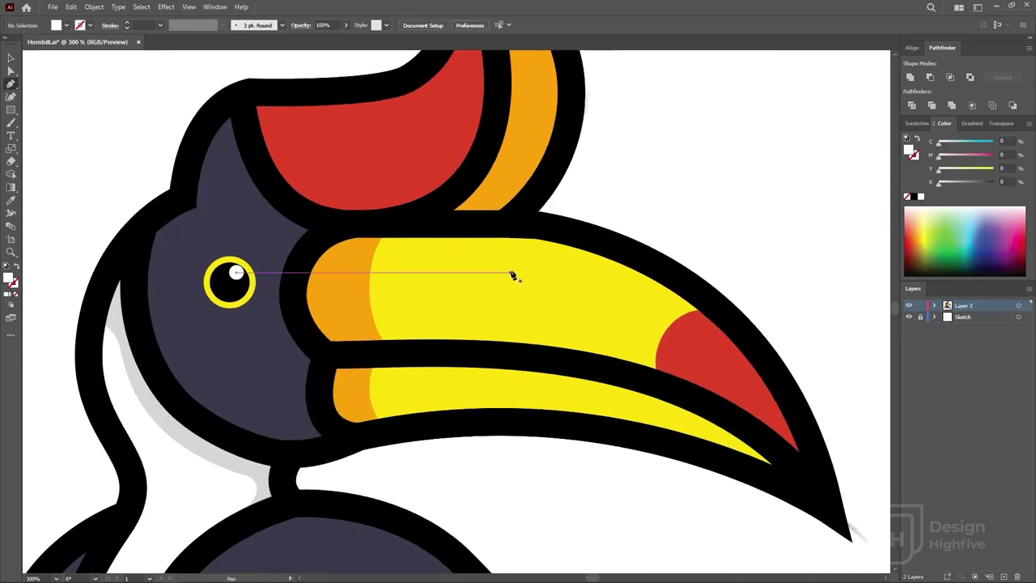
Draw a curved highlight along the upper beak with a thick white stroke
{"action": "left_click_drag", "start_coordinate": [414, 250], "coordinate": [457, 250]}
{"action": "left_click_drag", "start_coordinate": [720, 352], "coordinate": [778, 405]}
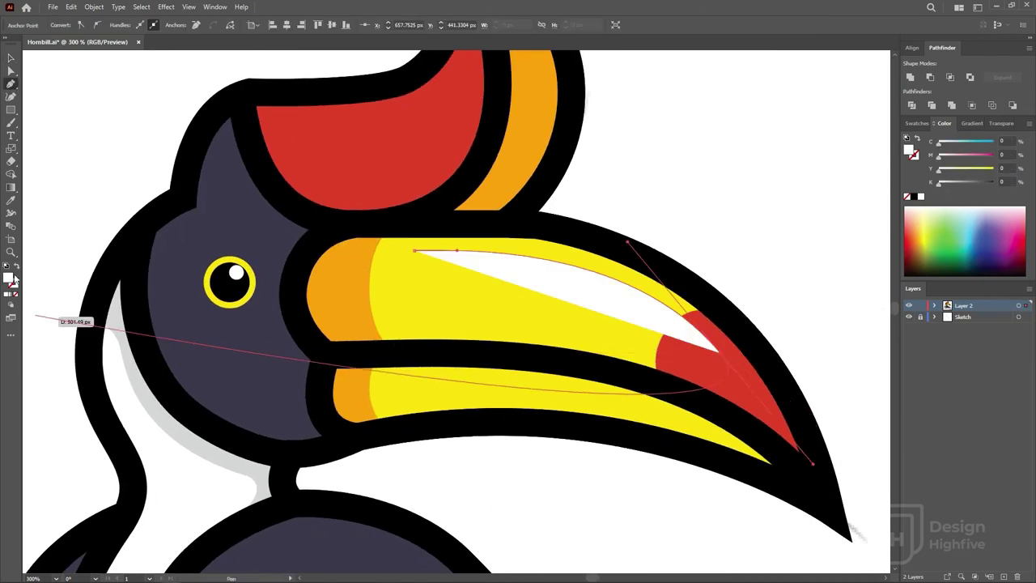
{"action": "key", "text": "v"}
{"action": "left_click", "coordinate": [110, 25]}
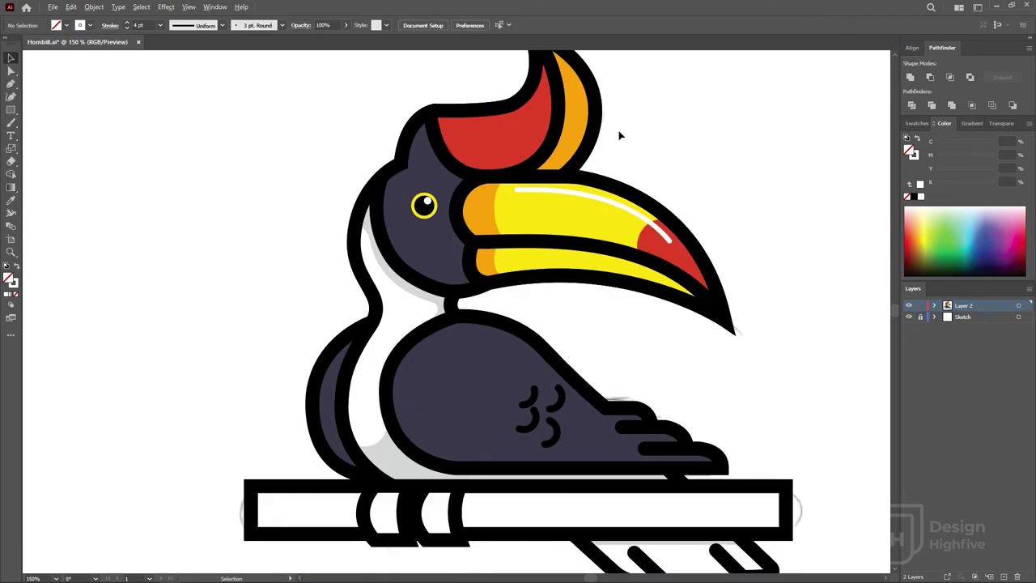
{"action": "left_click", "coordinate": [85, 123]}
{"action": "key", "text": "ctrl+minus"}
Start a white highlight curve on the red casque with the Pen tool
{"action": "key", "text": "p"}
{"action": "left_click_drag", "start_coordinate": [419, 166], "coordinate": [373, 199]}
{"action": "left_click", "coordinate": [372, 198]}
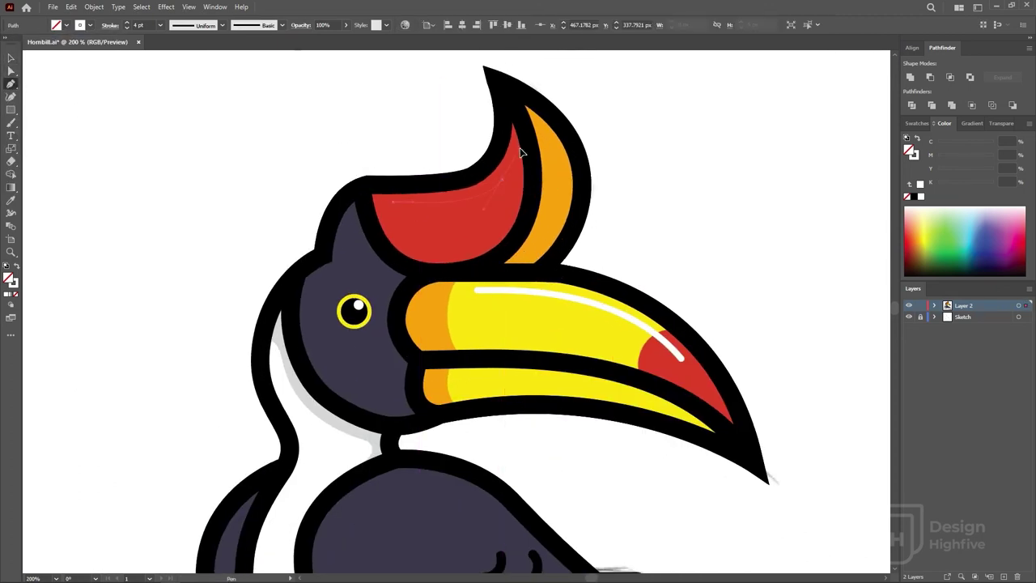
{"action": "scroll", "coordinate": [706, 162], "scroll_direction": "down", "scroll_amount": 5}
{"action": "left_click_drag", "start_coordinate": [430, 291], "coordinate": [371, 274]}
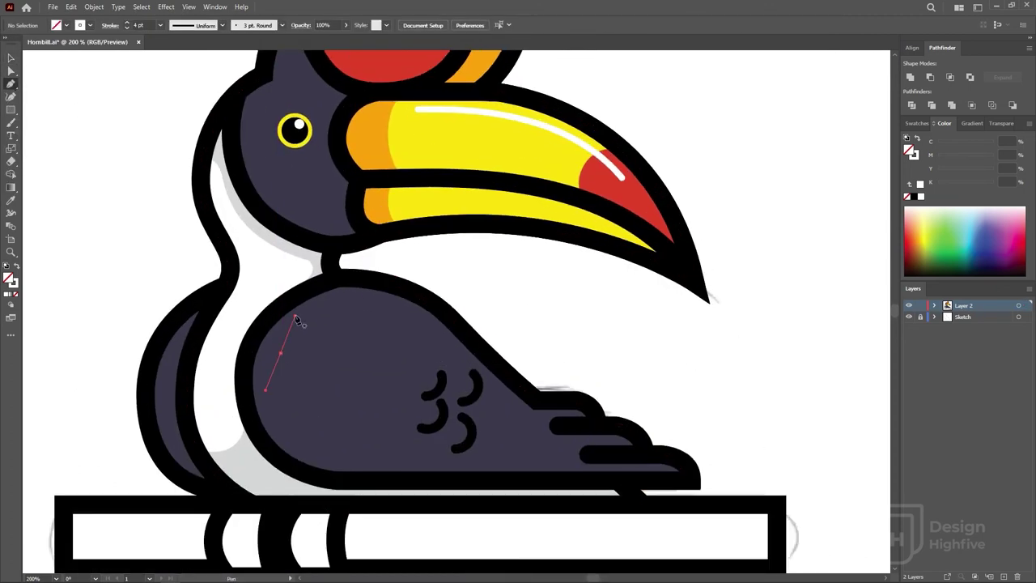
Draw a white highlight arc on the body, then view the artwork as outlines
{"action": "left_click", "coordinate": [423, 323]}
{"action": "key", "text": "v"}
{"action": "left_click", "coordinate": [497, 293]}
{"action": "key", "text": "ctrl+minus"}
{"action": "key", "text": "ctrl+minus"}
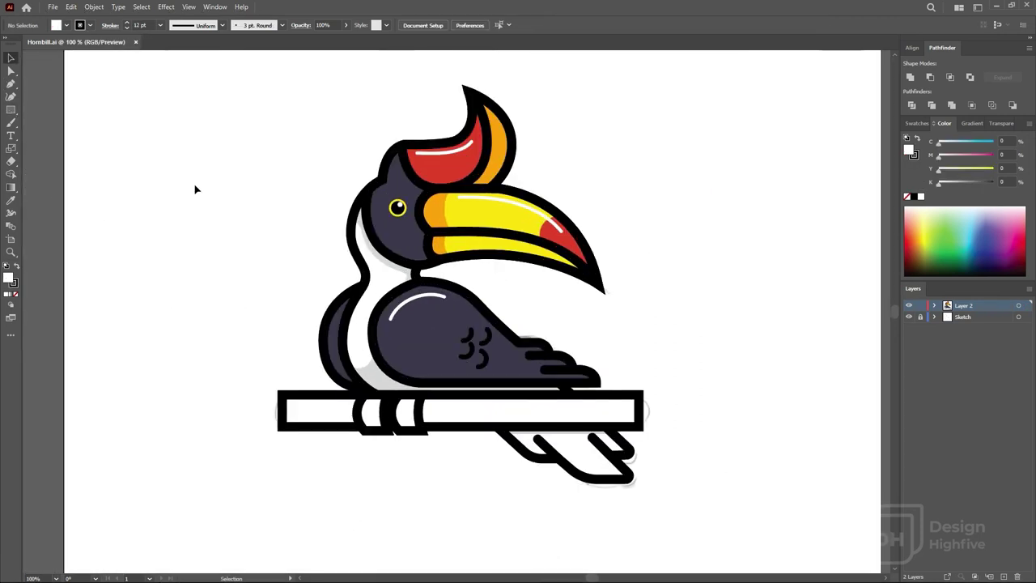
{"action": "scroll", "coordinate": [618, 464], "scroll_direction": "up", "scroll_amount": 3}
{"action": "key", "text": "ctrl+y"}
Draw a short line under the perch
{"action": "left_click_drag", "start_coordinate": [327, 395], "coordinate": [406, 394]}
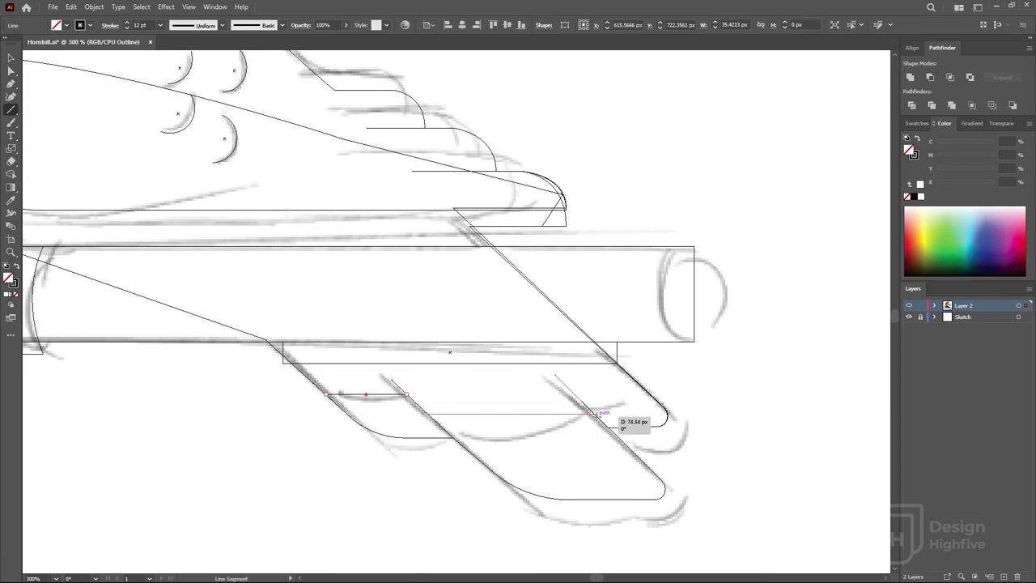
{"action": "key", "text": "ctrl+j"}
{"action": "key", "text": "Return"}
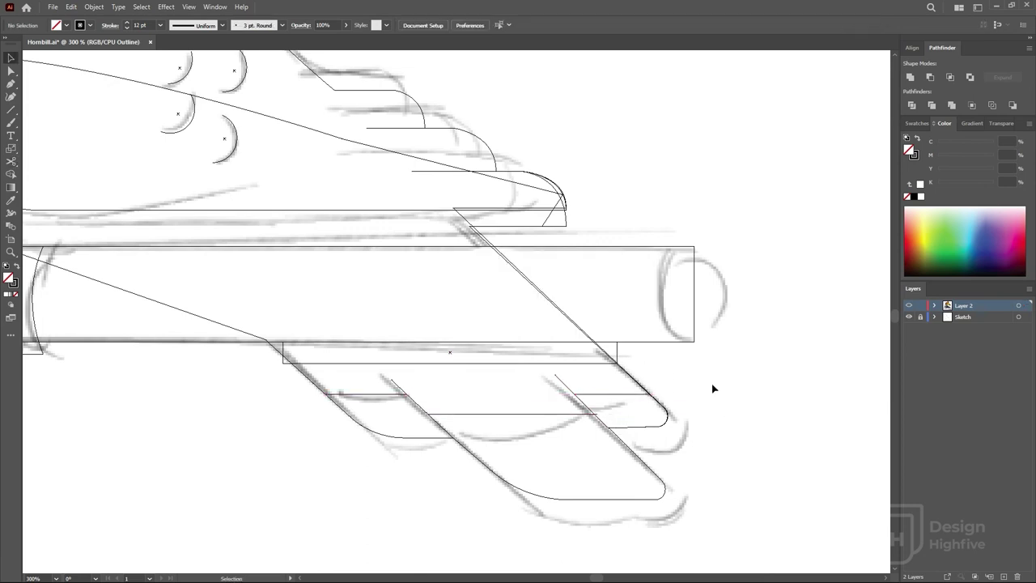
{"action": "key", "text": "ctrl+minus"}
{"action": "key", "text": "ctrl+minus"}
Draw a tall thin oval at the perch's left end
{"action": "key", "text": "l"}
{"action": "key", "text": "ctrl+plus"}
{"action": "key", "text": "ctrl+plus"}
{"action": "key", "text": "ctrl+plus"}
{"action": "left_click_drag", "start_coordinate": [208, 372], "coordinate": [225, 435]}
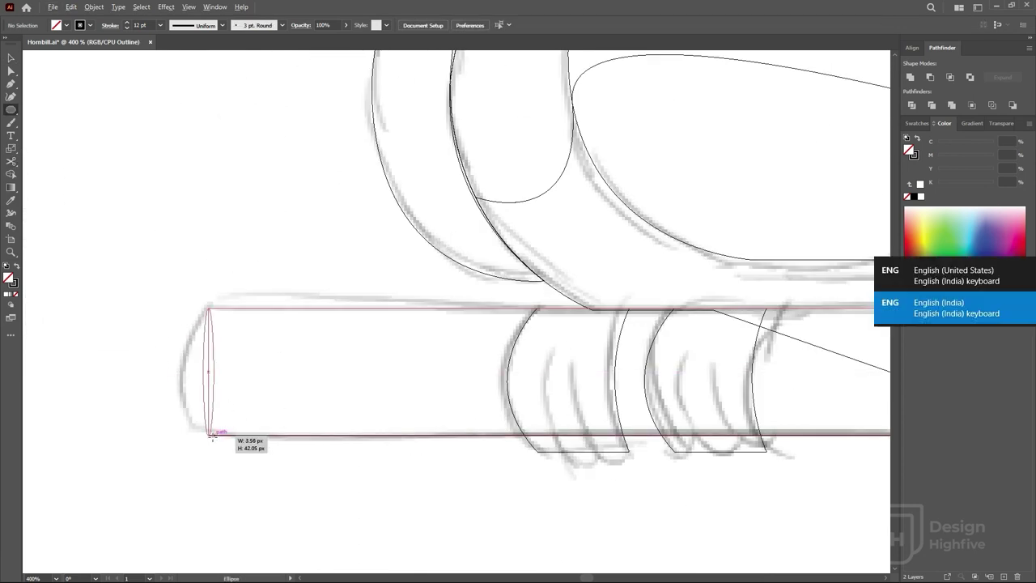
{"action": "key", "text": "v"}
{"action": "left_click", "coordinate": [325, 415]}
{"action": "key", "text": "ctrl+minus"}
Copy the oval to the perch's right end and give it white fill, black outline
{"action": "left_click_drag", "start_coordinate": [129, 393], "coordinate": [840, 394]}
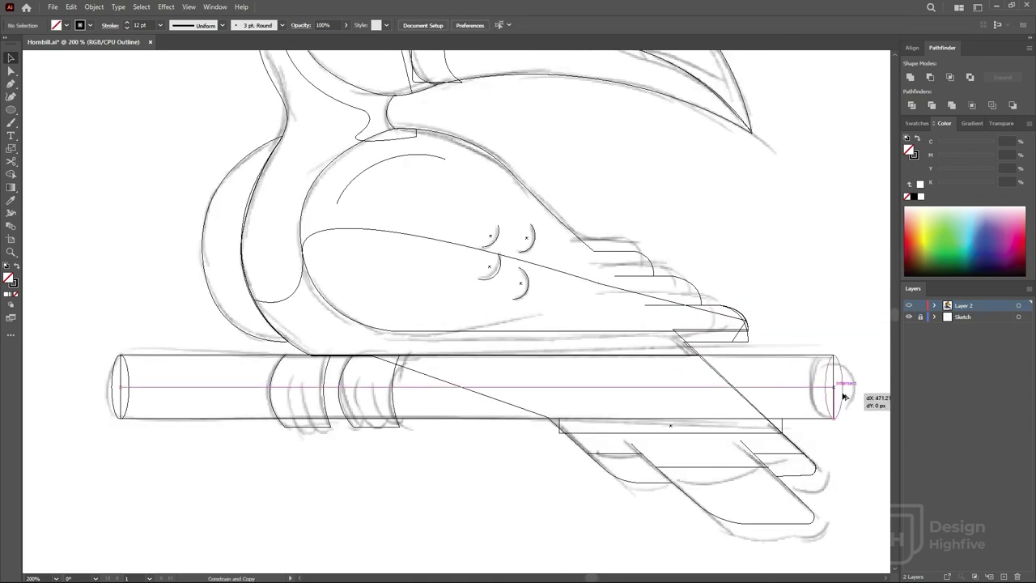
{"action": "key", "text": "ctrl+y"}
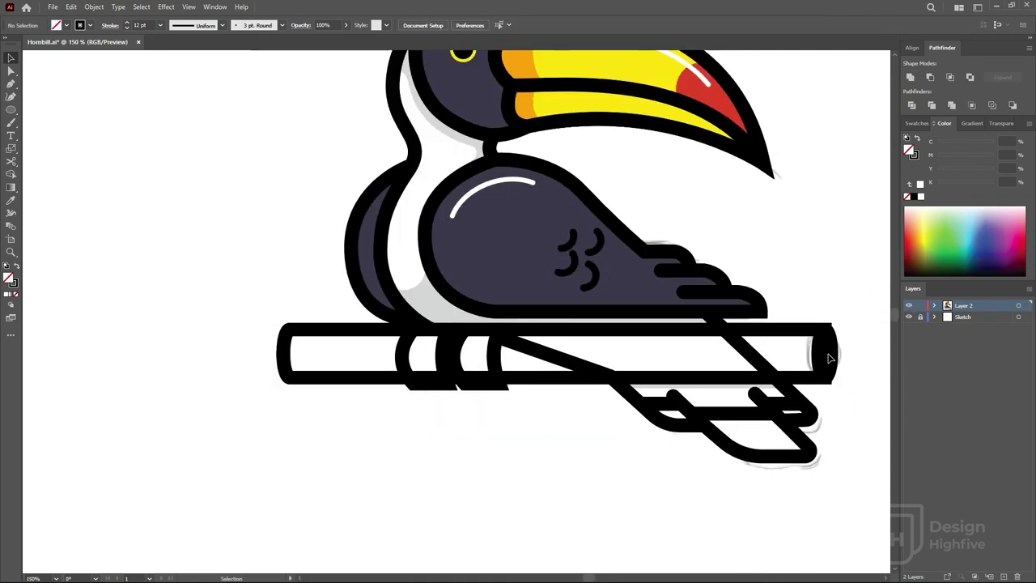
{"action": "left_click", "coordinate": [826, 386]}
{"action": "key", "text": "ctrl+plus"}
{"action": "key", "text": "d"}
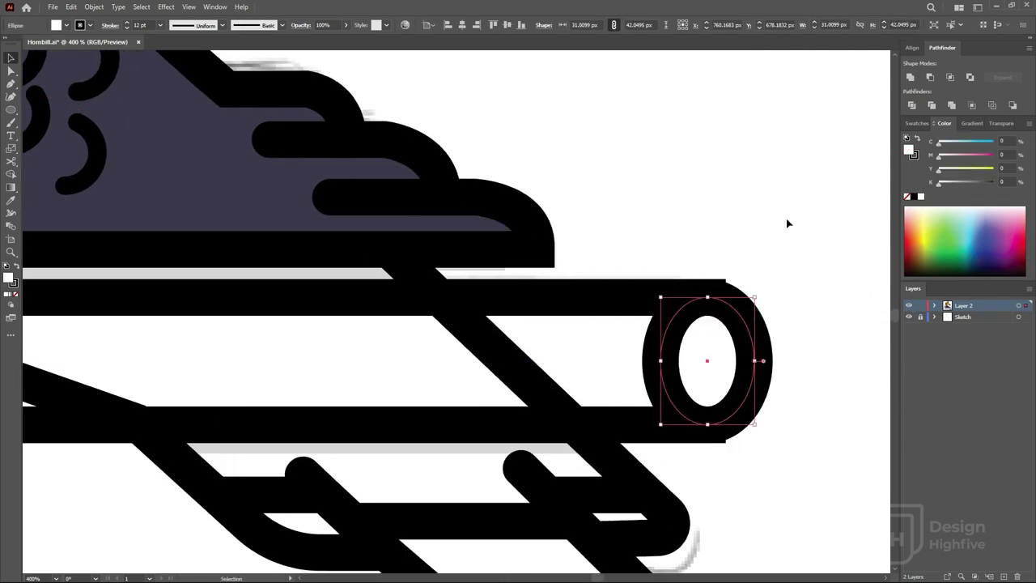
{"action": "left_click", "coordinate": [778, 243]}
{"action": "key", "text": "ctrl+minus"}
{"action": "key", "text": "ctrl+minus"}
{"action": "key", "text": "ctrl+minus"}
{"action": "key", "text": "ctrl+minus"}
{"action": "left_click_drag", "start_coordinate": [605, 226], "coordinate": [559, 252]}
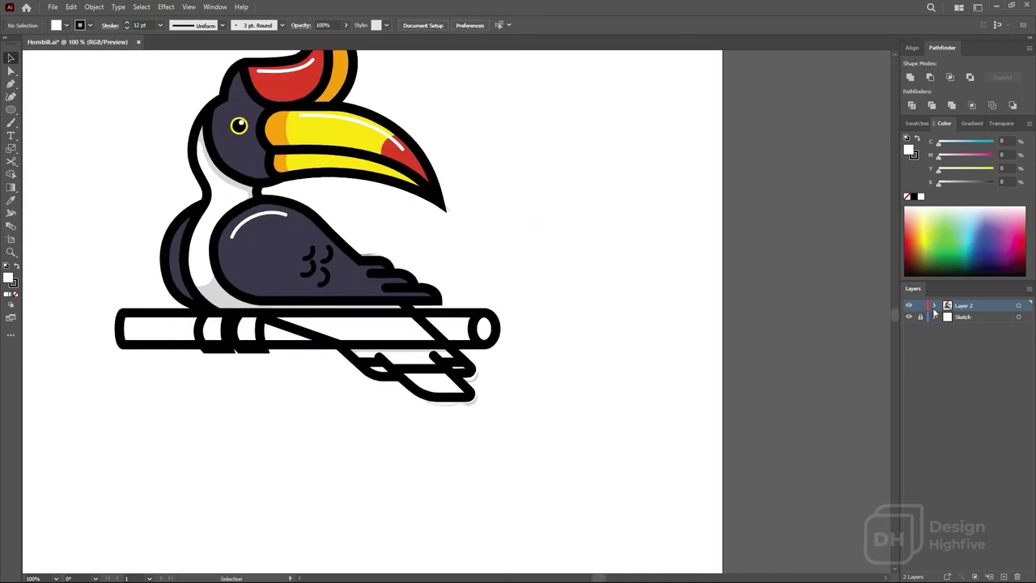
{"action": "left_click", "coordinate": [500, 342]}
Fill the perch white and turn both leg bands solid black
{"action": "key", "text": "d"}
{"action": "left_click", "coordinate": [572, 261]}
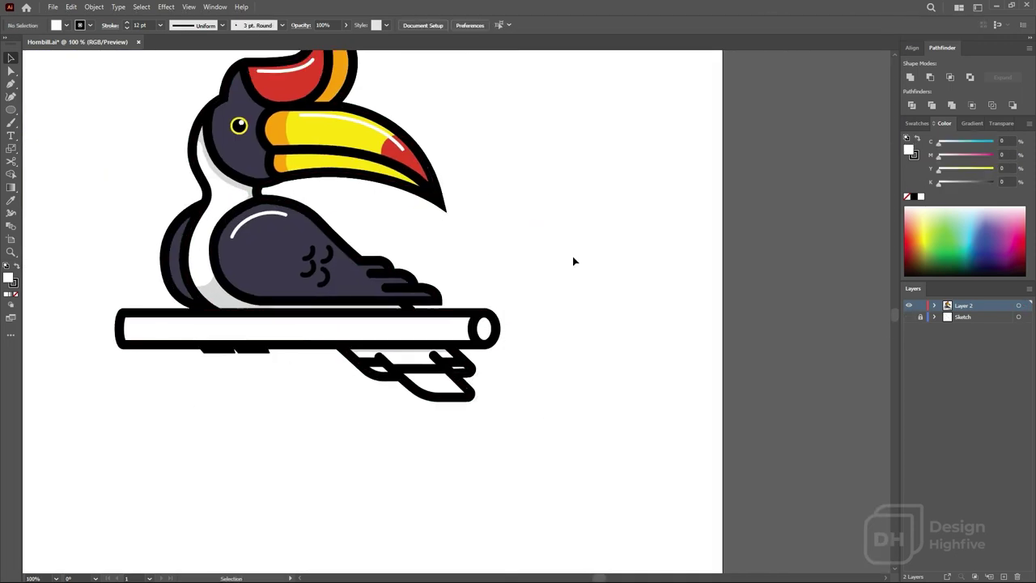
{"action": "left_click", "coordinate": [210, 356]}
{"action": "left_click", "coordinate": [248, 350], "text": "shift"}
{"action": "key", "text": "shift+x"}
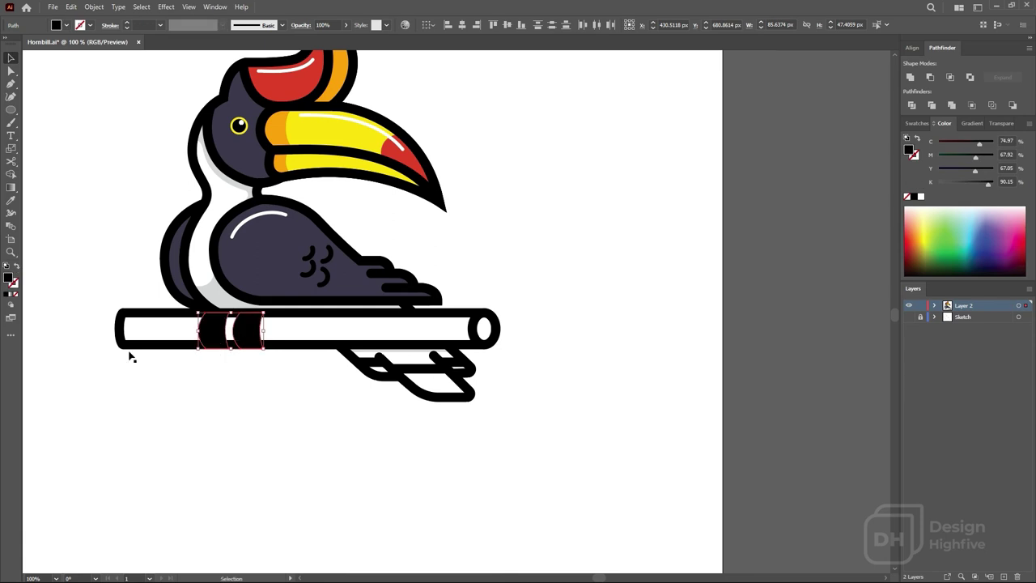
{"action": "left_click", "coordinate": [127, 356]}
Select the leg bands' anchor points for editing with Direct Selection
{"action": "scroll", "coordinate": [257, 407], "scroll_direction": "up", "scroll_amount": 1}
{"action": "scroll", "coordinate": [390, 424], "scroll_direction": "up", "scroll_amount": 2}
{"action": "left_click", "coordinate": [340, 374]}
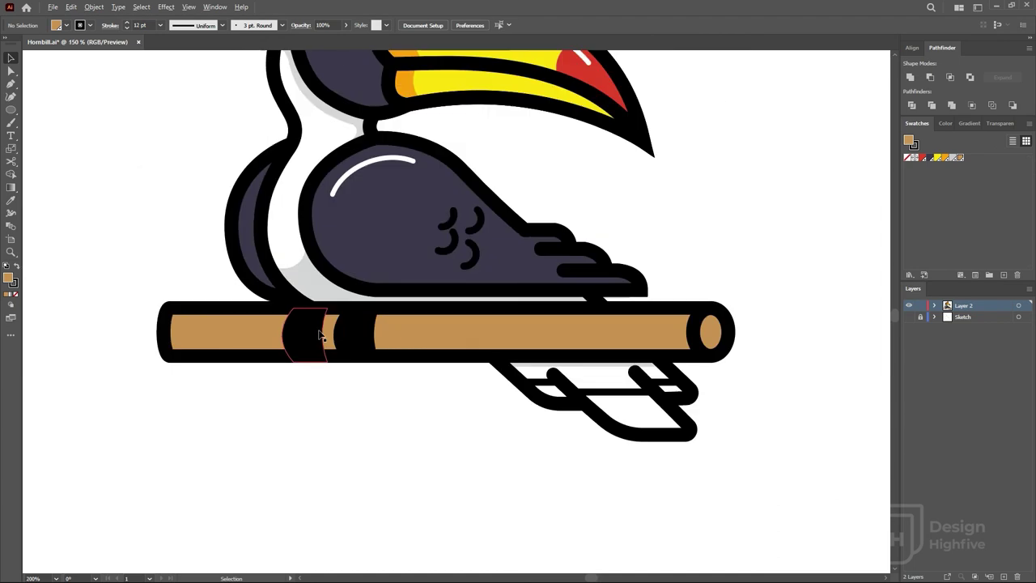
{"action": "scroll", "coordinate": [285, 427], "scroll_direction": "down", "scroll_amount": 2}
{"action": "scroll", "coordinate": [285, 428], "scroll_direction": "up", "scroll_amount": 3}
{"action": "left_click", "coordinate": [372, 360]}
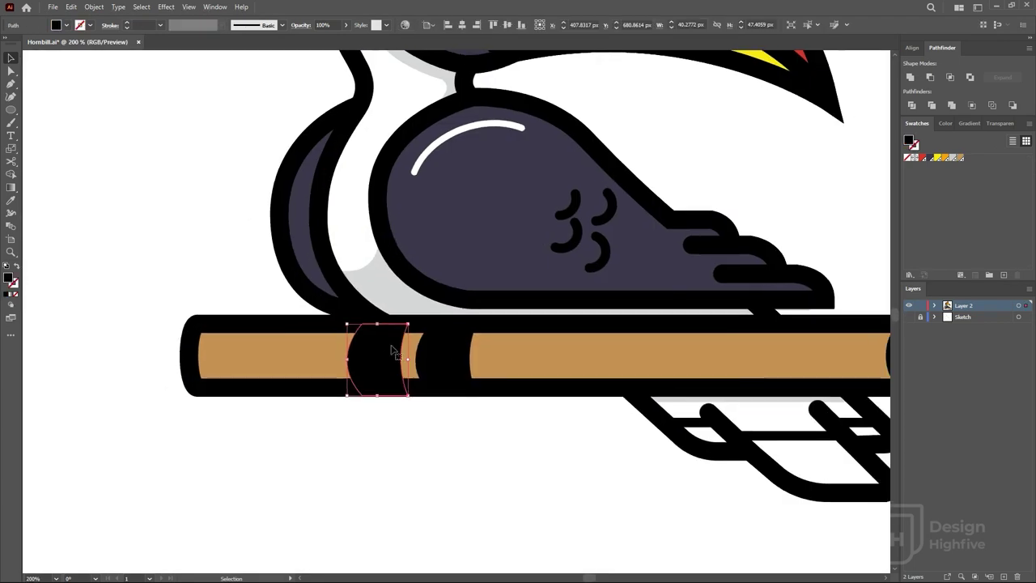
{"action": "left_click", "coordinate": [523, 449]}
{"action": "key", "text": "a"}
{"action": "scroll", "coordinate": [435, 411], "scroll_direction": "up", "scroll_amount": 2}
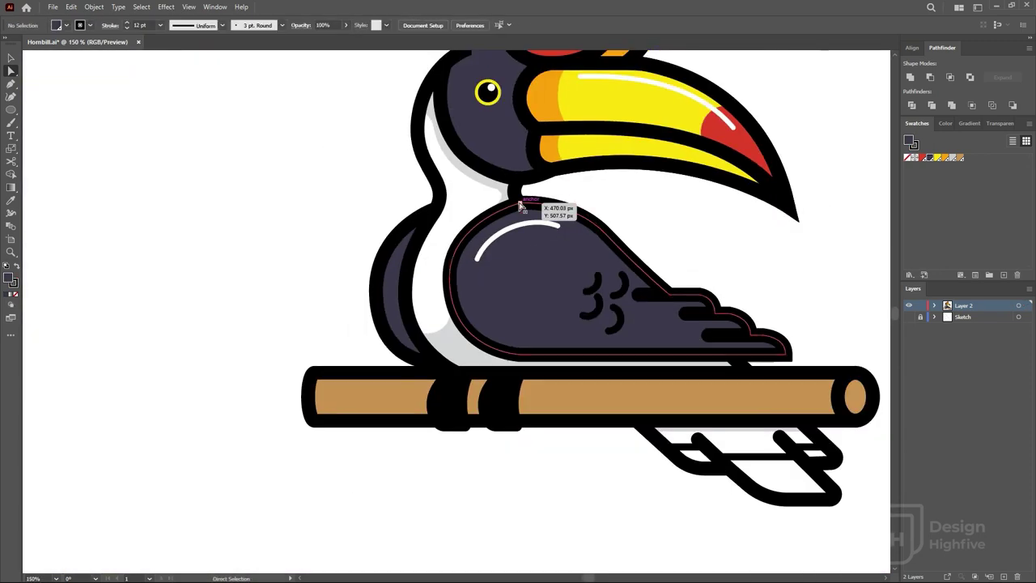
Reshape the top curve of the body outline
{"action": "left_click", "coordinate": [520, 205]}
{"action": "scroll", "coordinate": [521, 206], "scroll_direction": "up", "scroll_amount": 2}
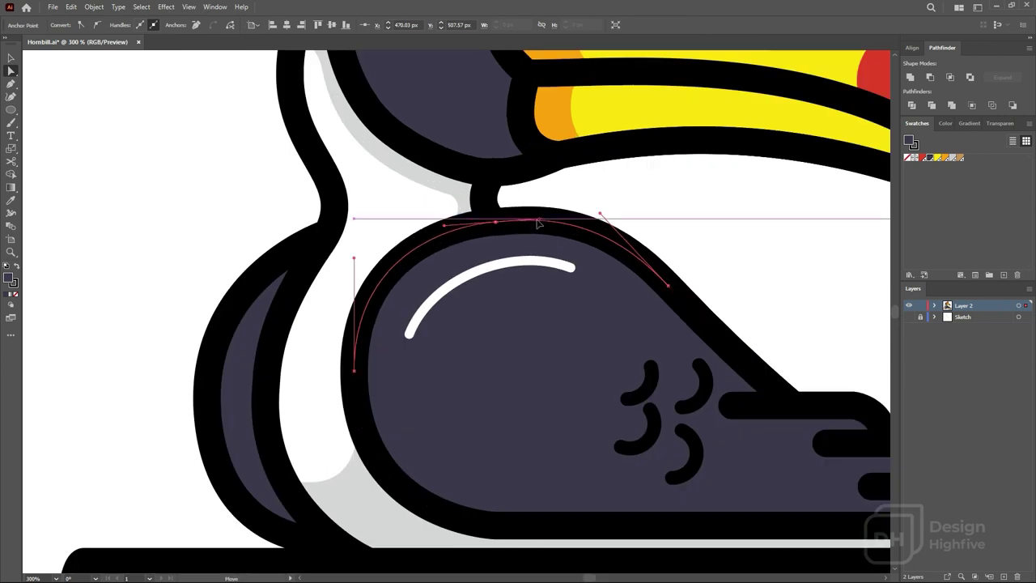
{"action": "left_click_drag", "start_coordinate": [602, 213], "coordinate": [613, 230]}
{"action": "scroll", "coordinate": [647, 218], "scroll_direction": "down", "scroll_amount": 4}
Draw a large circle around the hornbill, send it to back, remove stroke, fill magenta DD285C
{"action": "scroll", "coordinate": [669, 165], "scroll_direction": "up", "scroll_amount": 1}
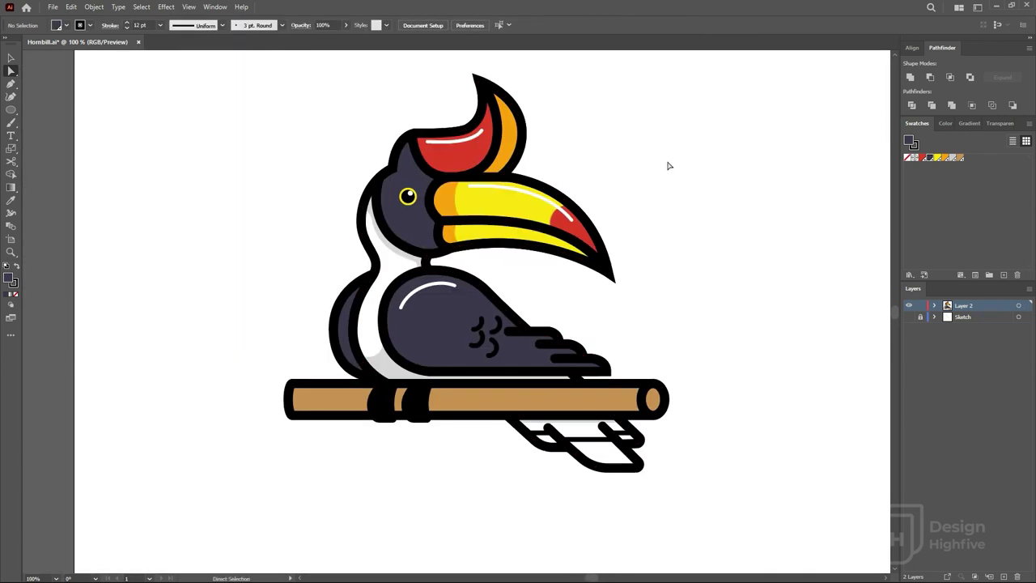
{"action": "scroll", "coordinate": [329, 414], "scroll_direction": "up", "scroll_amount": 3}
{"action": "left_click", "coordinate": [329, 415]}
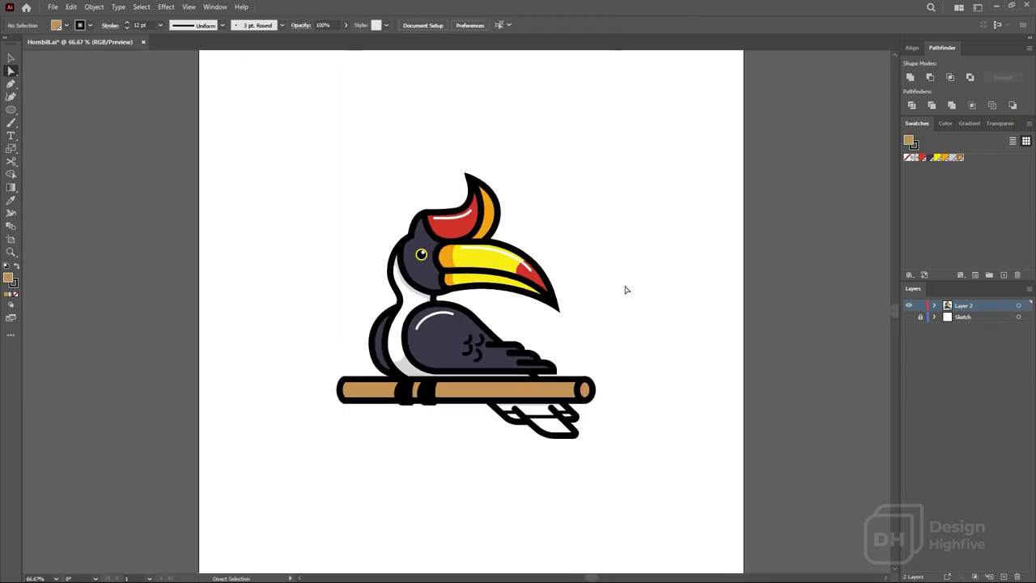
{"action": "left_click_drag", "start_coordinate": [319, 202], "coordinate": [580, 464]}
{"action": "key", "text": "ctrl+shift+bracketleft"}
{"action": "key", "text": "slash"}
{"action": "key", "text": "v"}
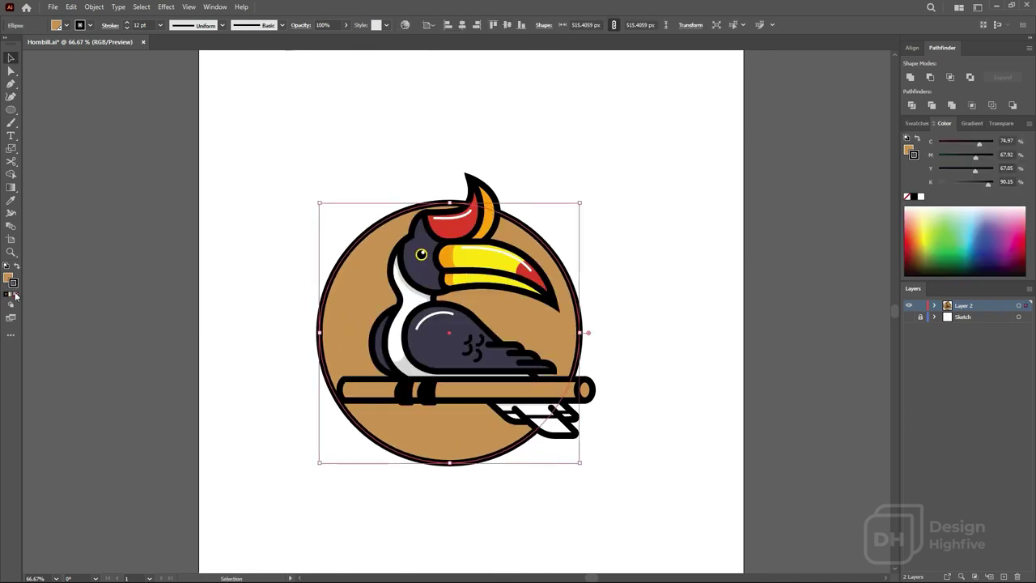
{"action": "left_click", "coordinate": [923, 157]}
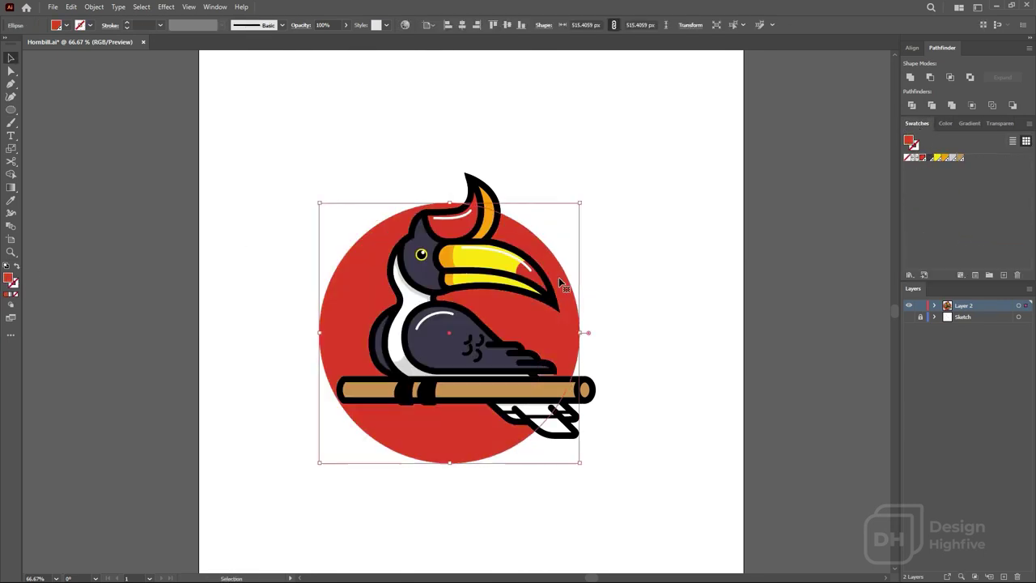
{"action": "left_click_drag", "start_coordinate": [623, 192], "coordinate": [856, 175]}
{"action": "key", "text": "Return"}
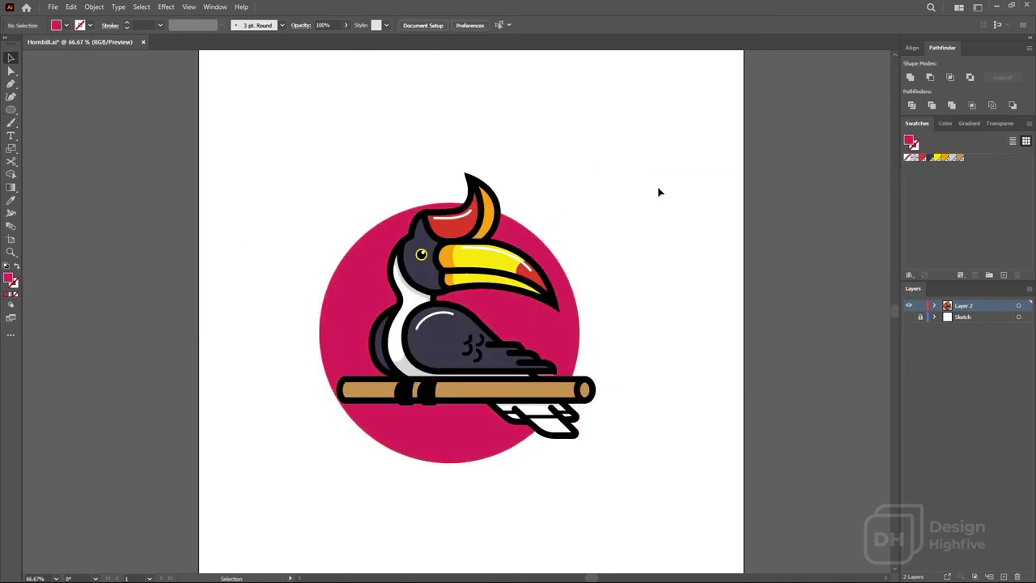